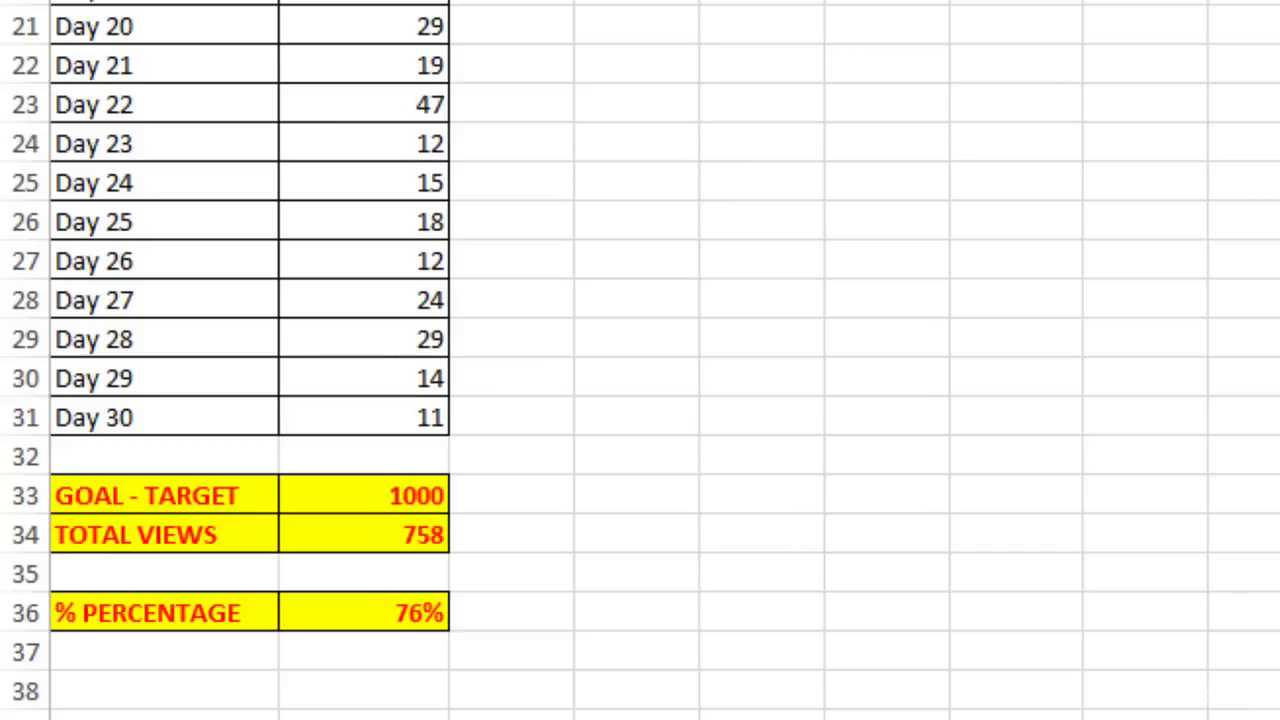
Chart the 76% in B36 as a clustered column, placed beside the table and made tall and narrow
{"action": "left_click", "coordinate": [370, 614]}
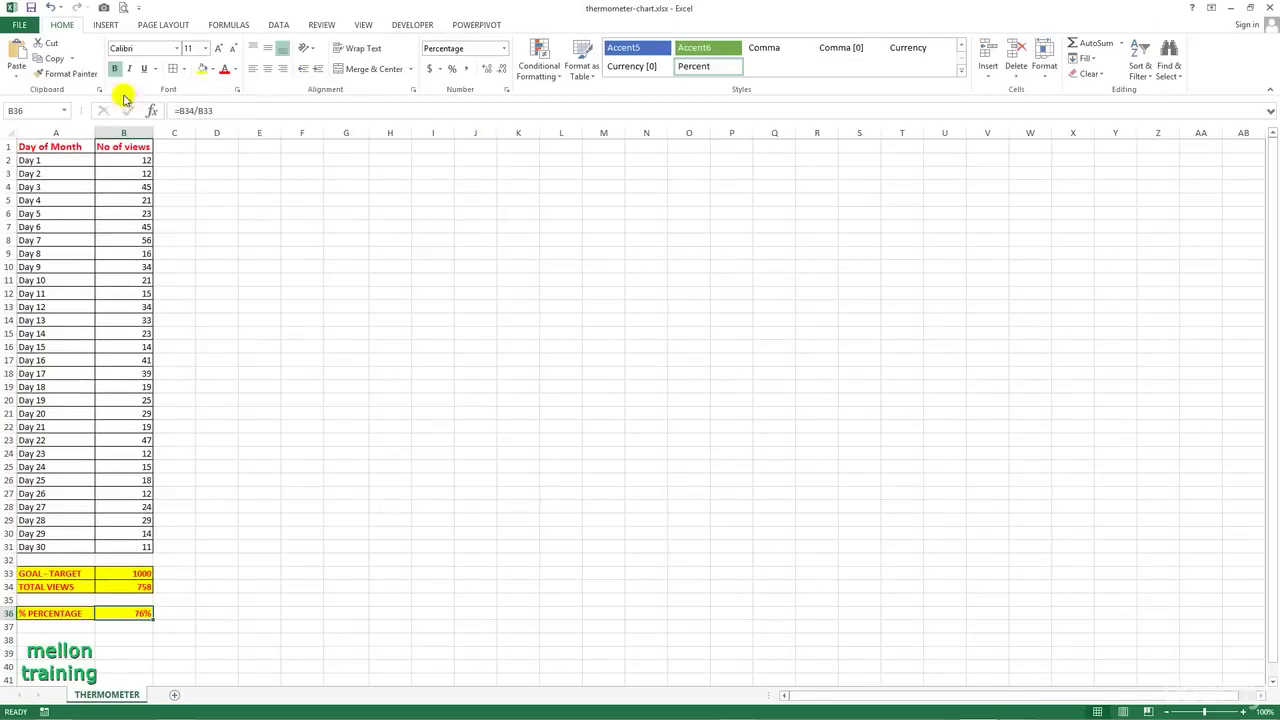
{"action": "left_click", "coordinate": [106, 24]}
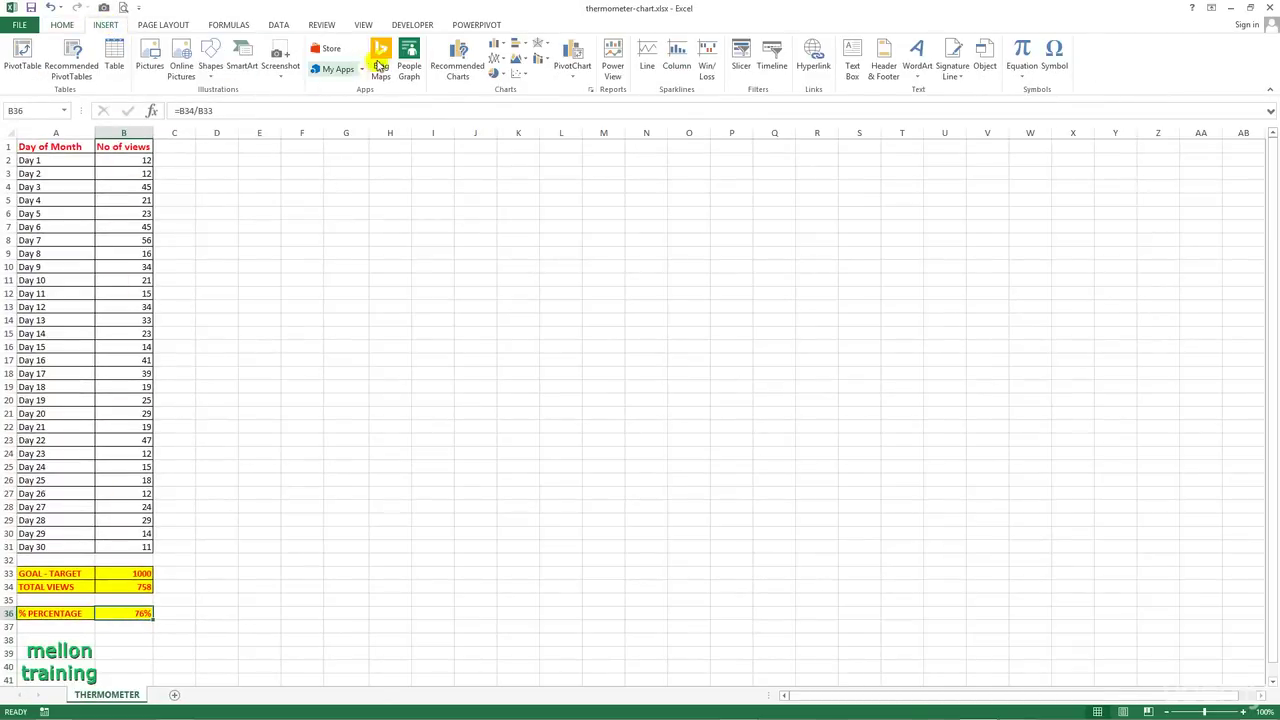
{"action": "left_click", "coordinate": [509, 46]}
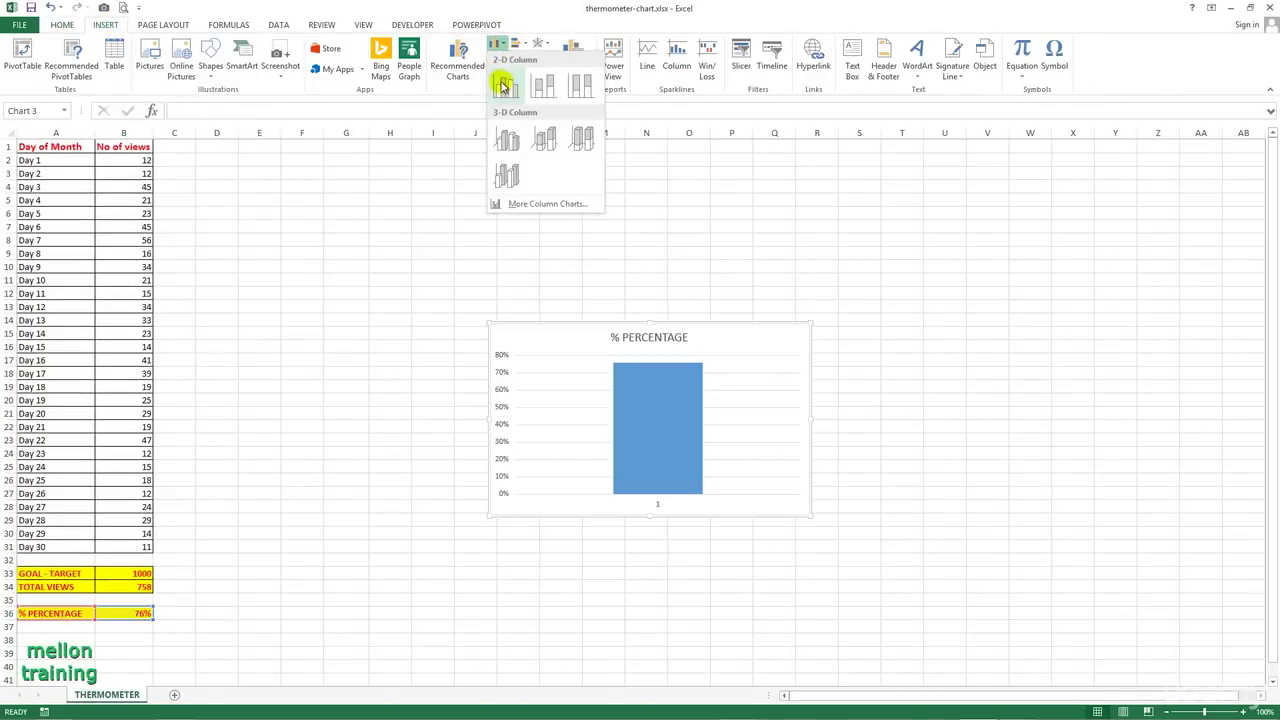
{"action": "left_click", "coordinate": [503, 86]}
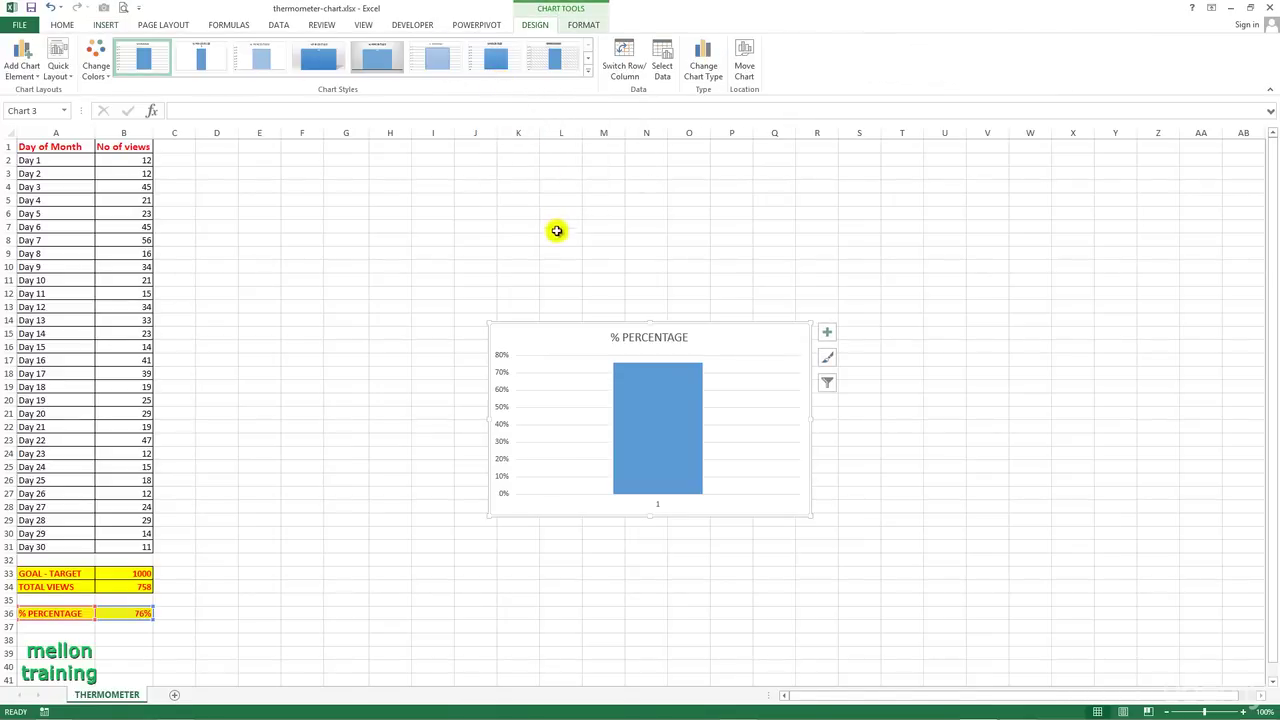
{"action": "left_click_drag", "start_coordinate": [543, 328], "coordinate": [250, 154]}
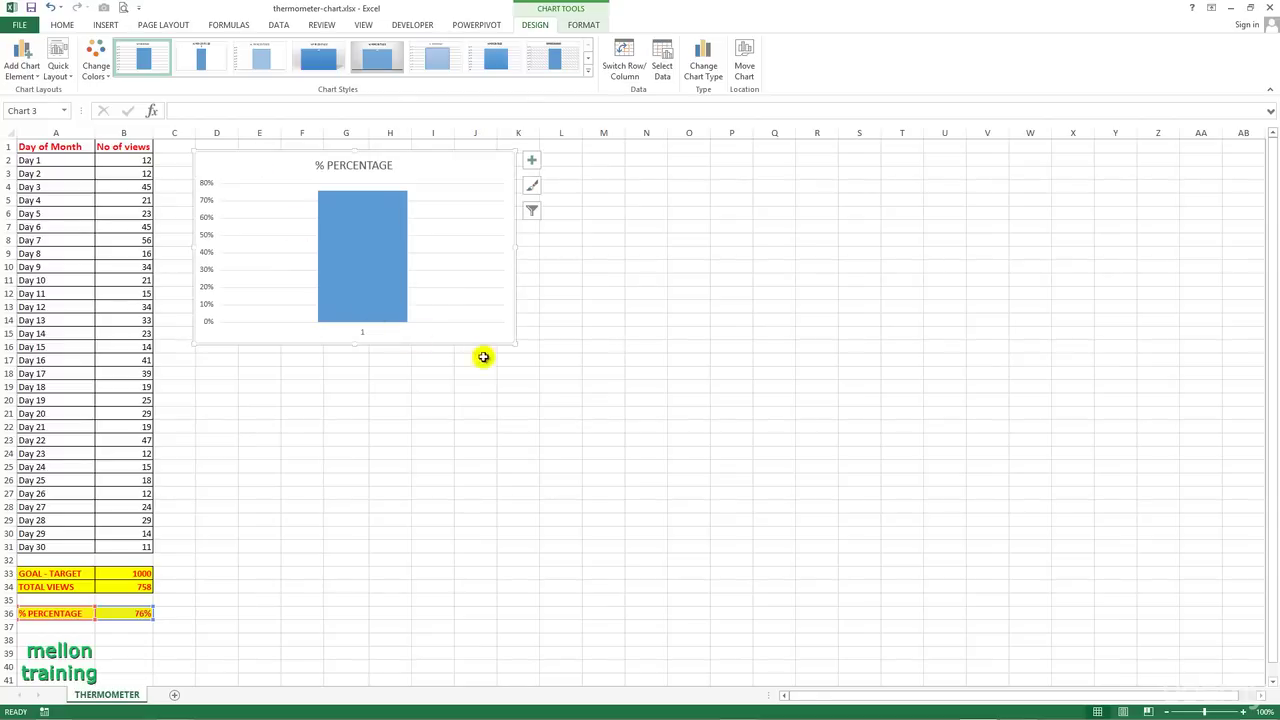
{"action": "left_click_drag", "start_coordinate": [514, 344], "coordinate": [454, 487]}
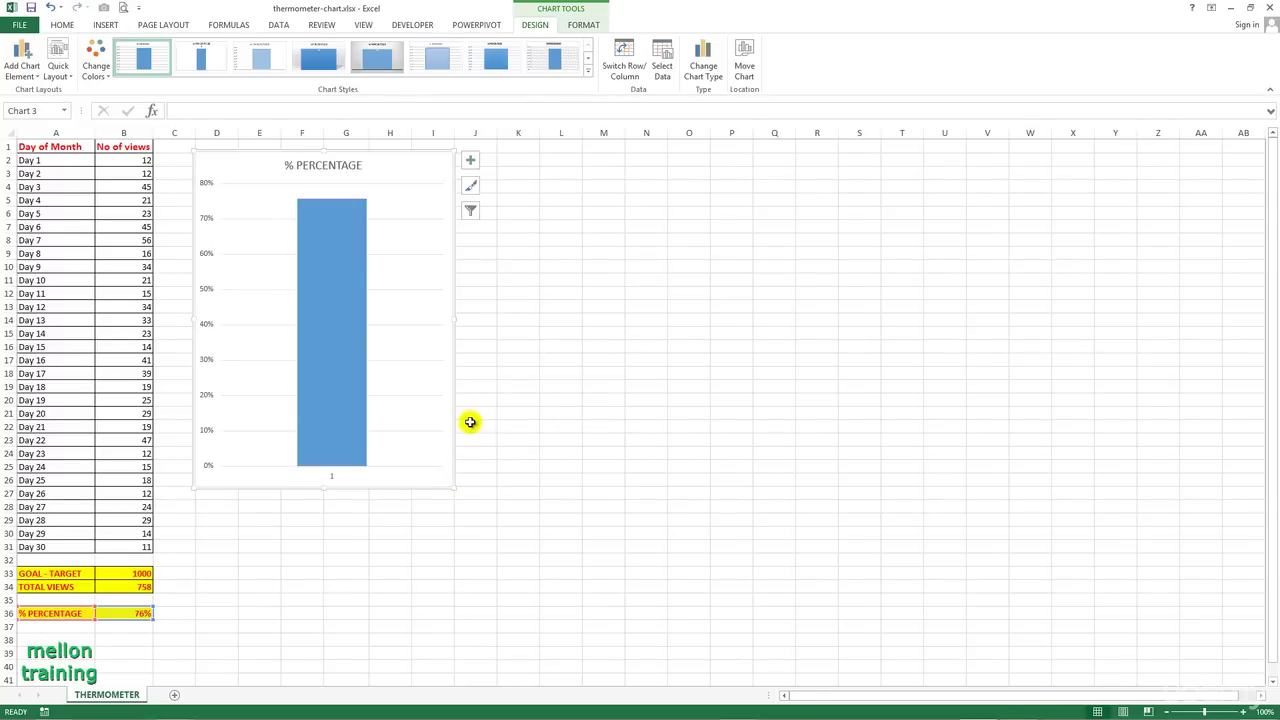
Delete the chart's horizontal axis and its % PERCENTAGE title
{"action": "left_click", "coordinate": [335, 479]}
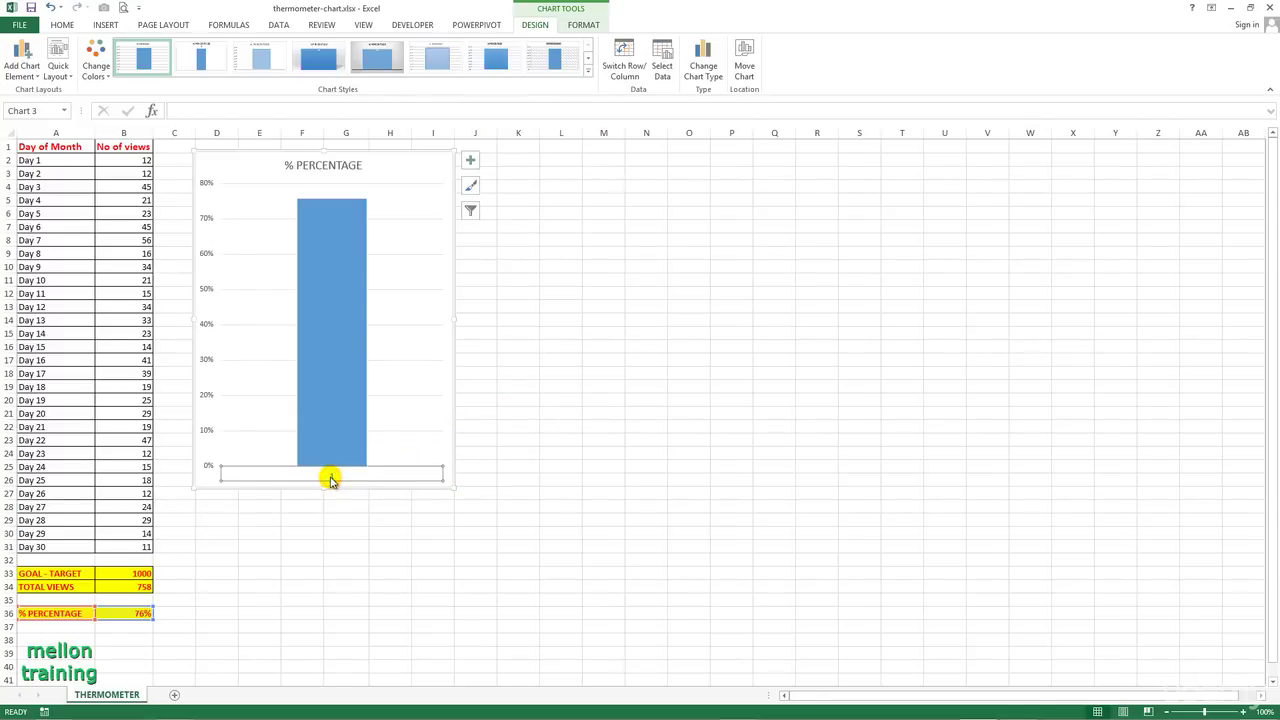
{"action": "key", "text": "Delete"}
{"action": "left_click", "coordinate": [323, 166]}
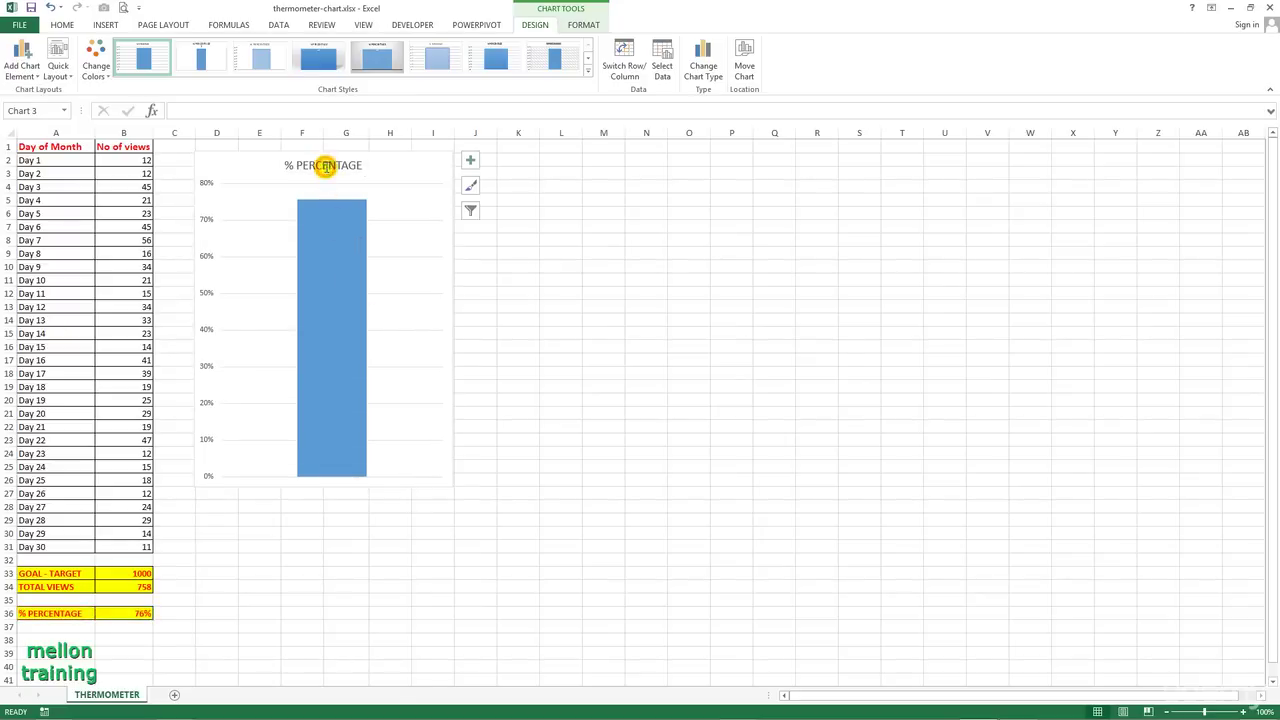
{"action": "key", "text": "Delete"}
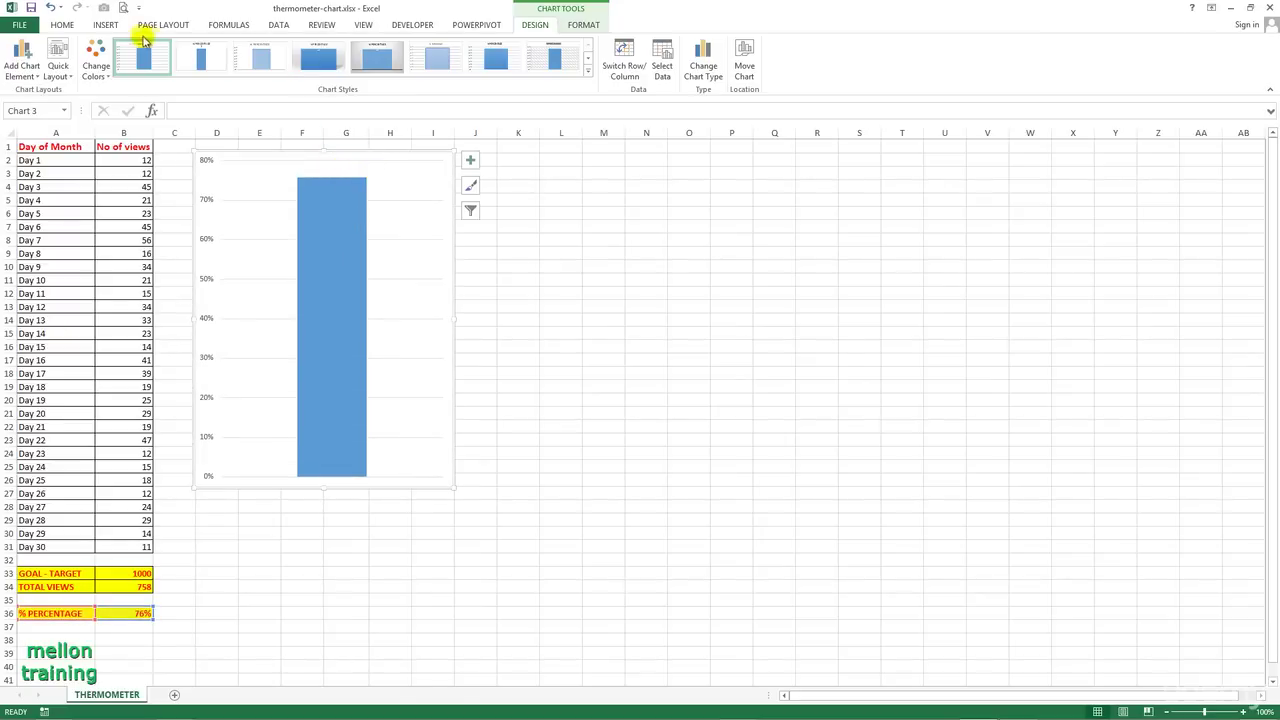
{"action": "left_click", "coordinate": [110, 26]}
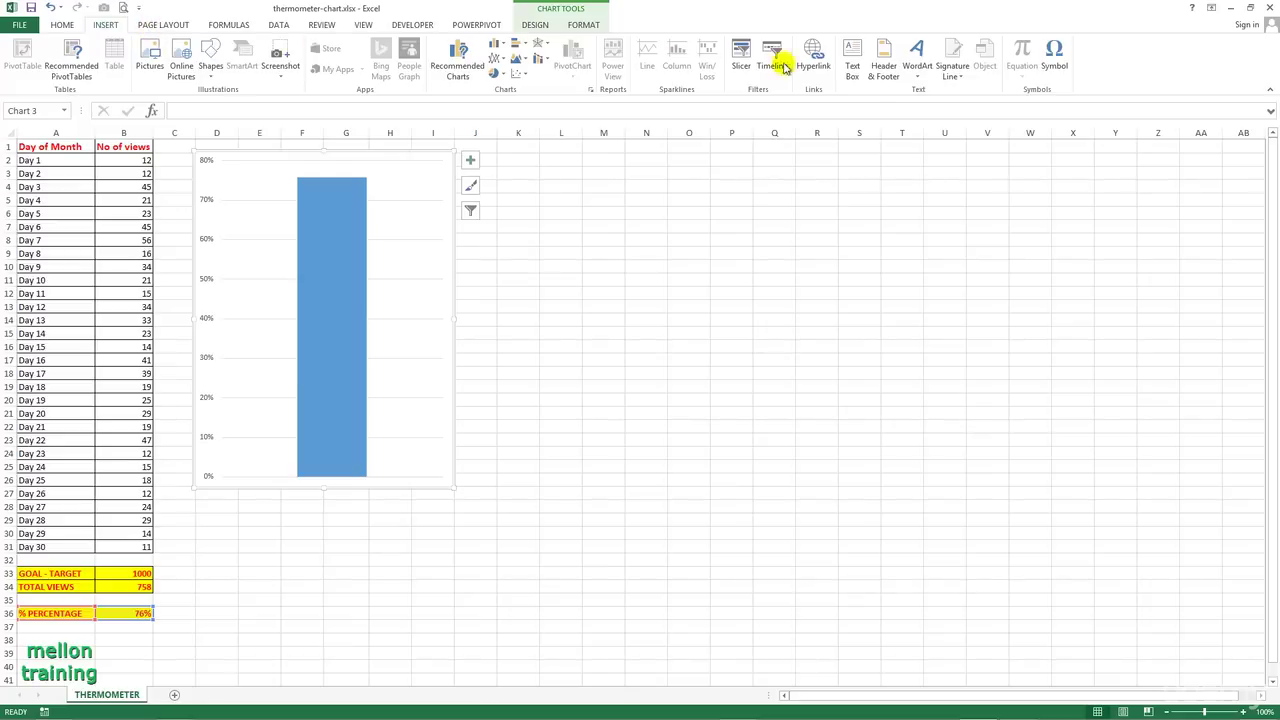
Draw a text box on the bar linked to =B36 so it shows 76%
{"action": "left_click", "coordinate": [852, 60]}
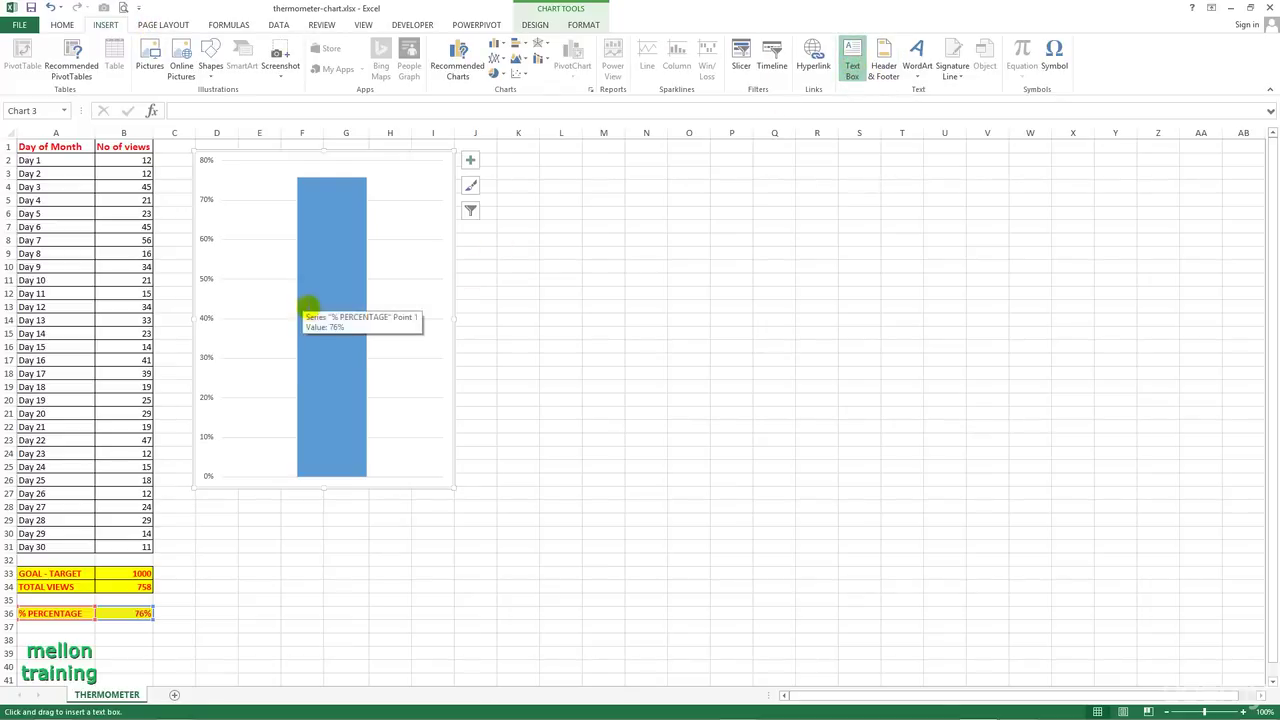
{"action": "left_click_drag", "start_coordinate": [307, 307], "coordinate": [359, 333]}
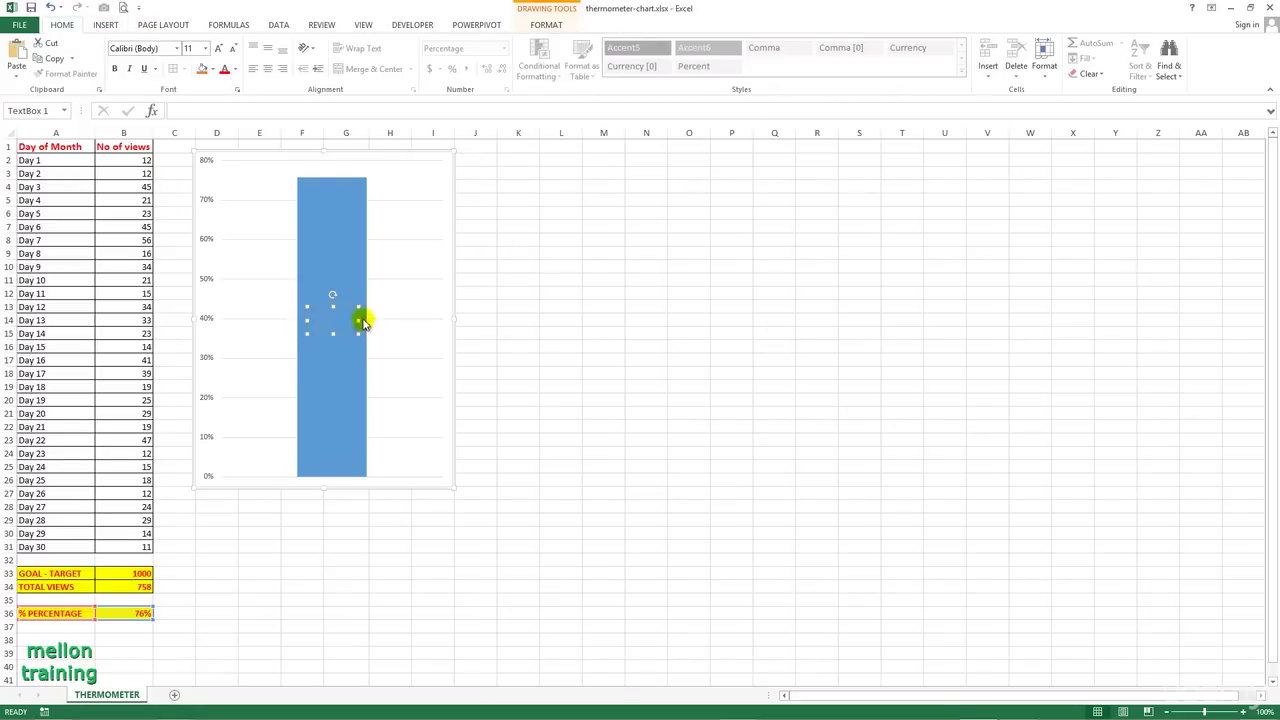
{"action": "left_click", "coordinate": [236, 112]}
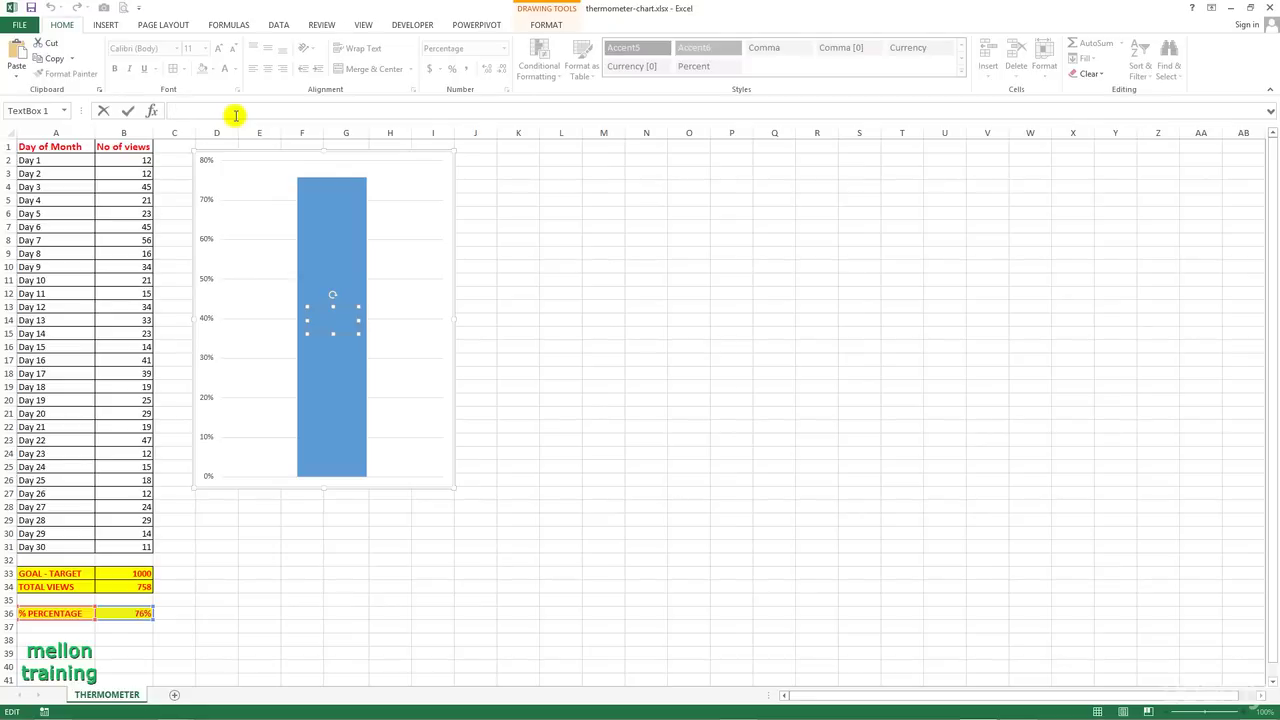
{"action": "type", "text": "="}
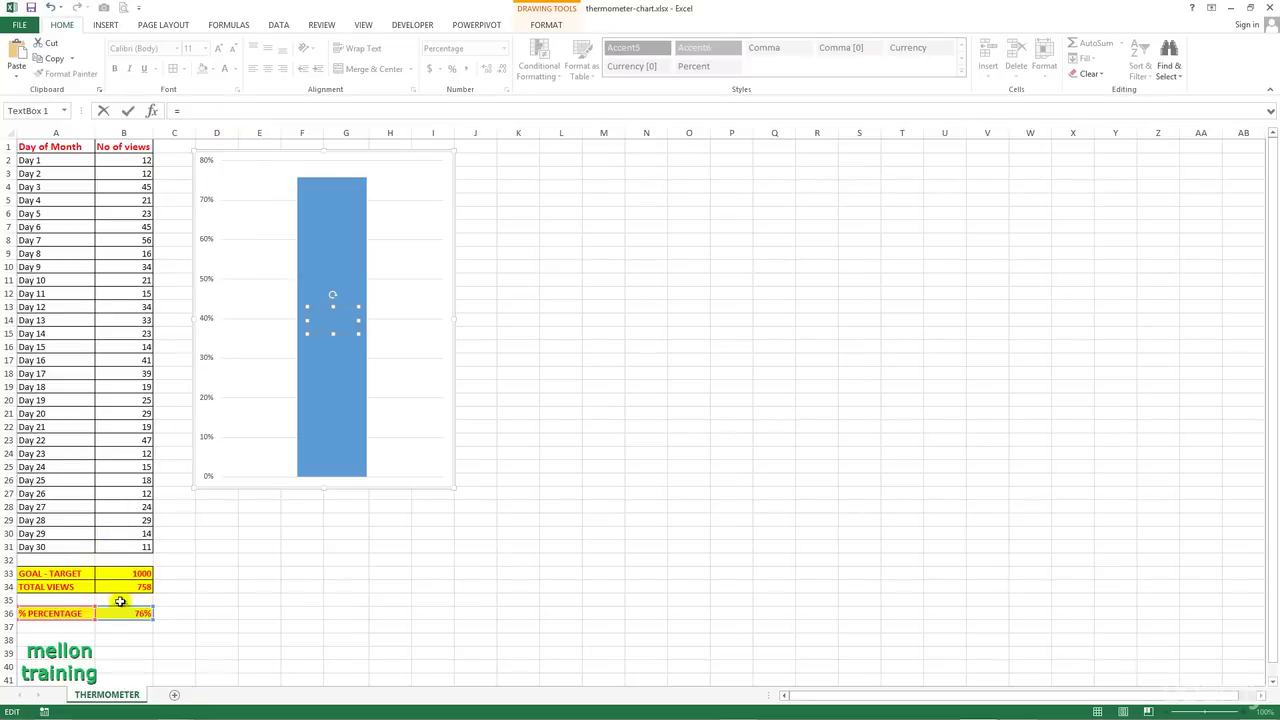
{"action": "left_click", "coordinate": [124, 613]}
{"action": "key", "text": "Return"}
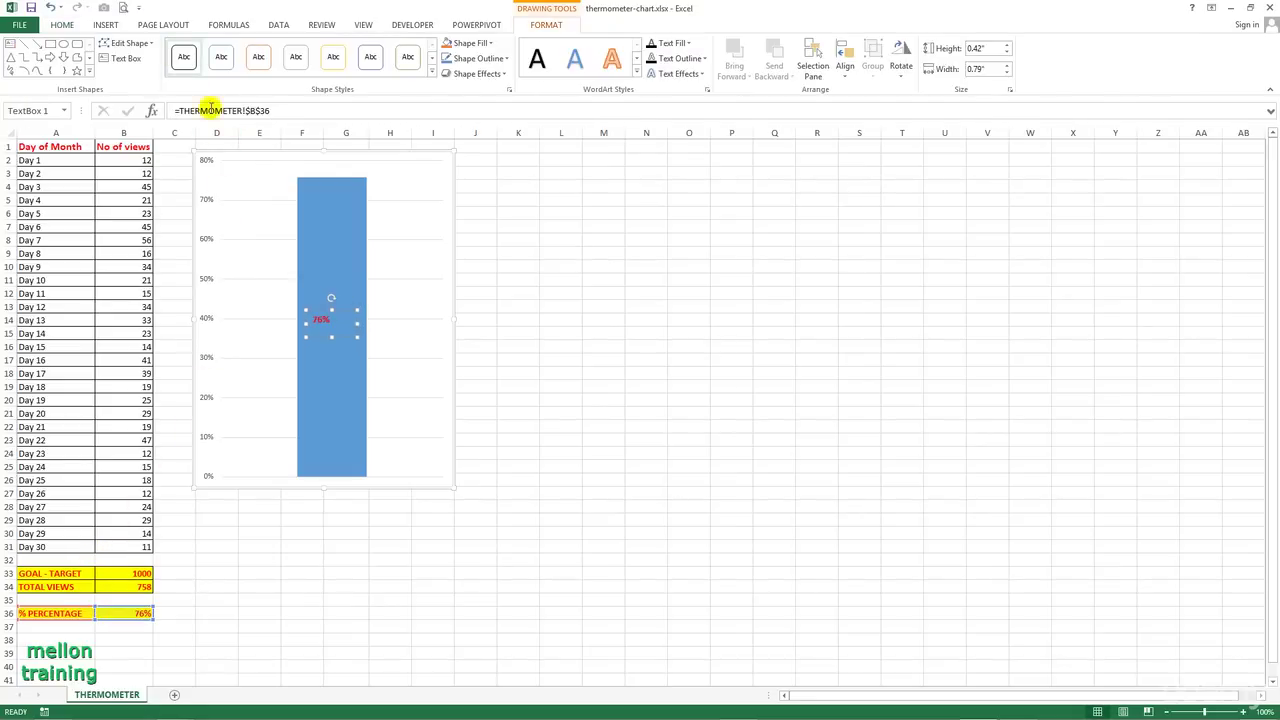
Enlarge the label's font to 24 point
{"action": "left_click", "coordinate": [62, 24]}
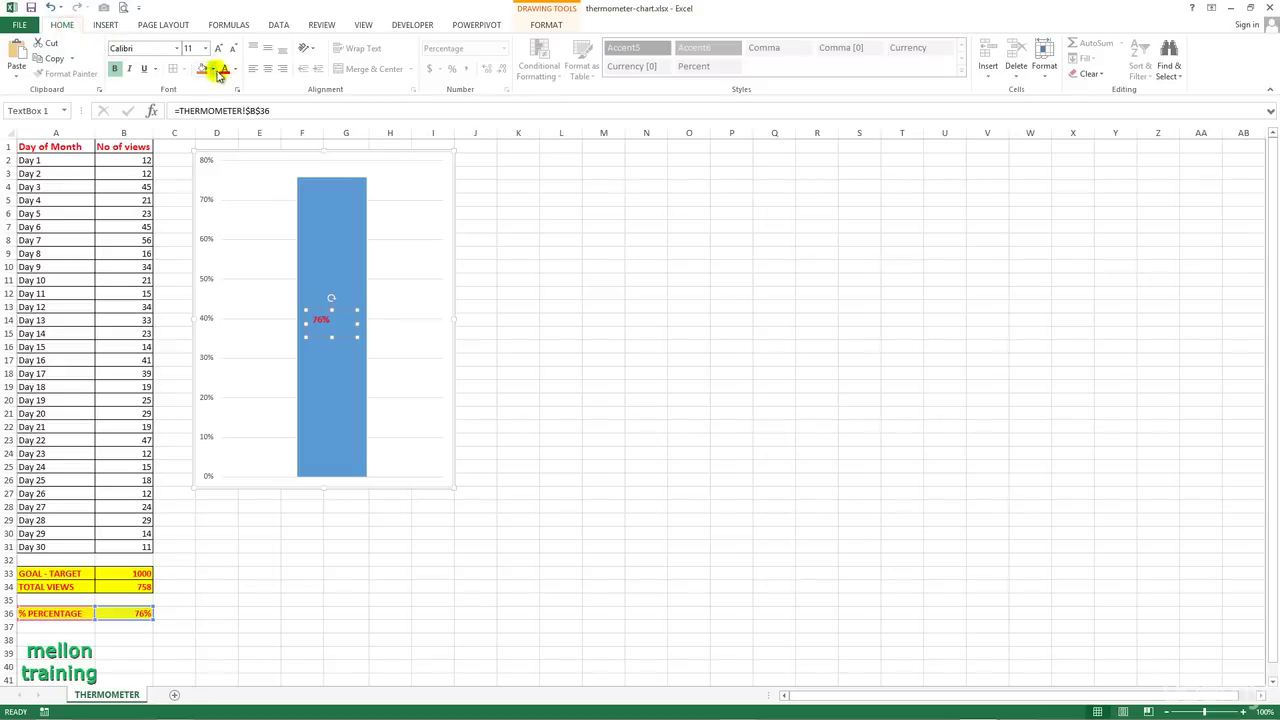
{"action": "left_click", "coordinate": [221, 50]}
{"action": "left_click", "coordinate": [221, 50]}
{"action": "left_click", "coordinate": [221, 50]}
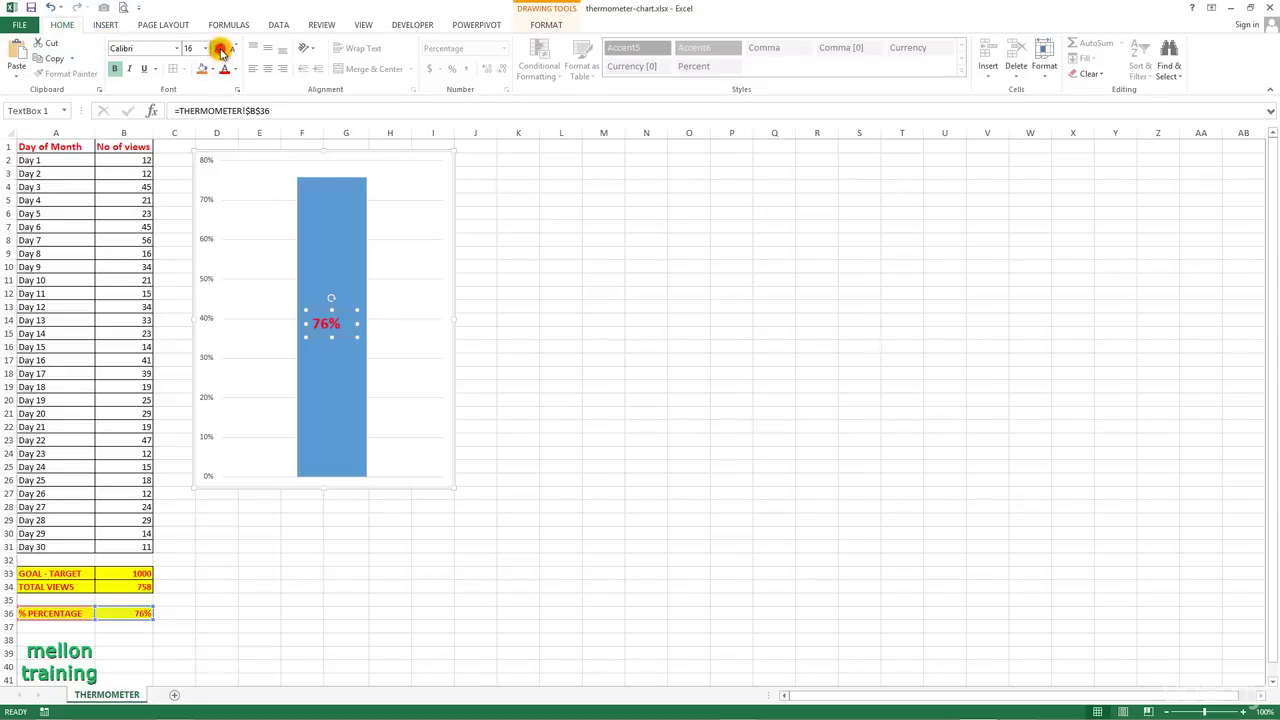
{"action": "left_click", "coordinate": [221, 50]}
{"action": "left_click", "coordinate": [221, 50]}
{"action": "left_click", "coordinate": [221, 50]}
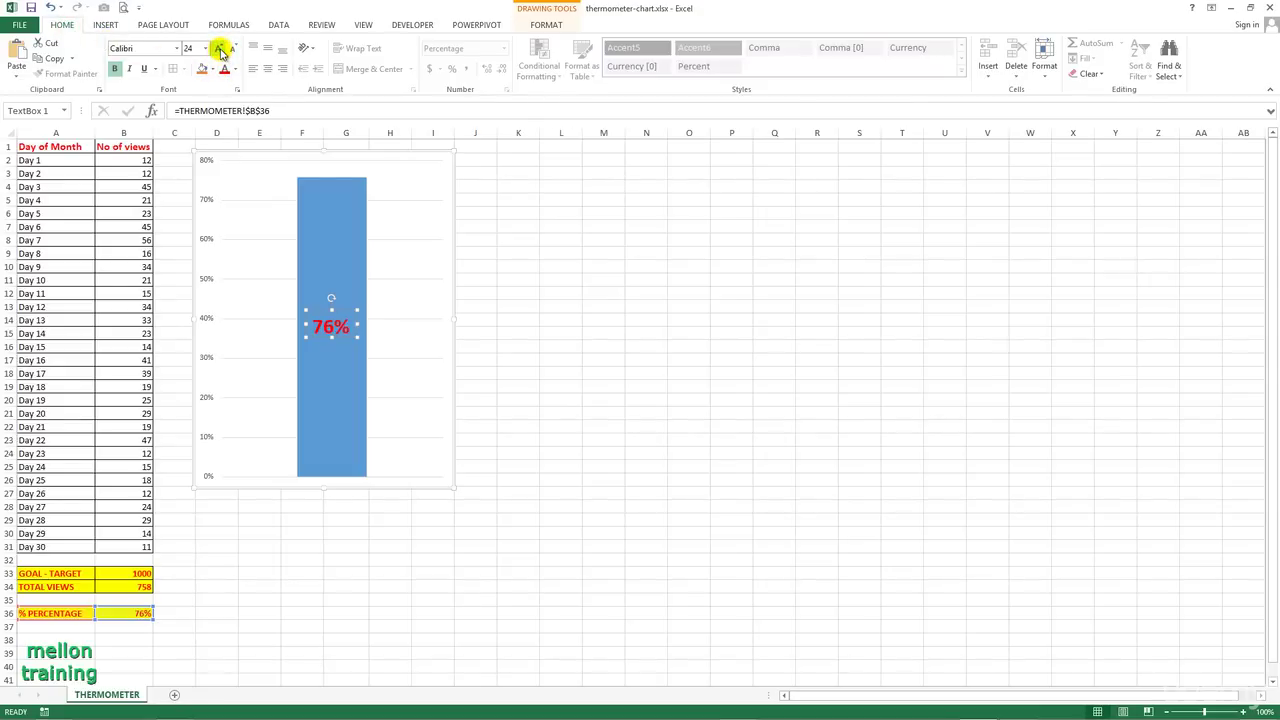
Set the text box's shape outline to No Outline
{"action": "left_click", "coordinate": [547, 22]}
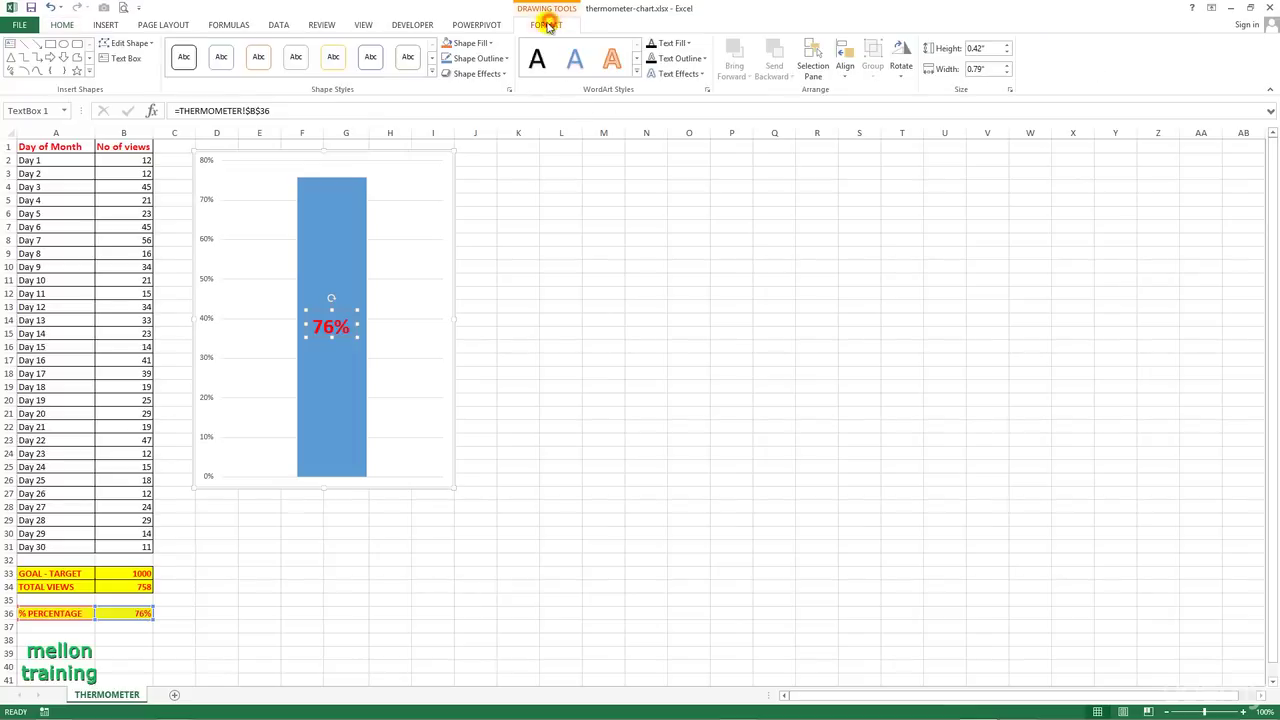
{"action": "left_click", "coordinate": [504, 58]}
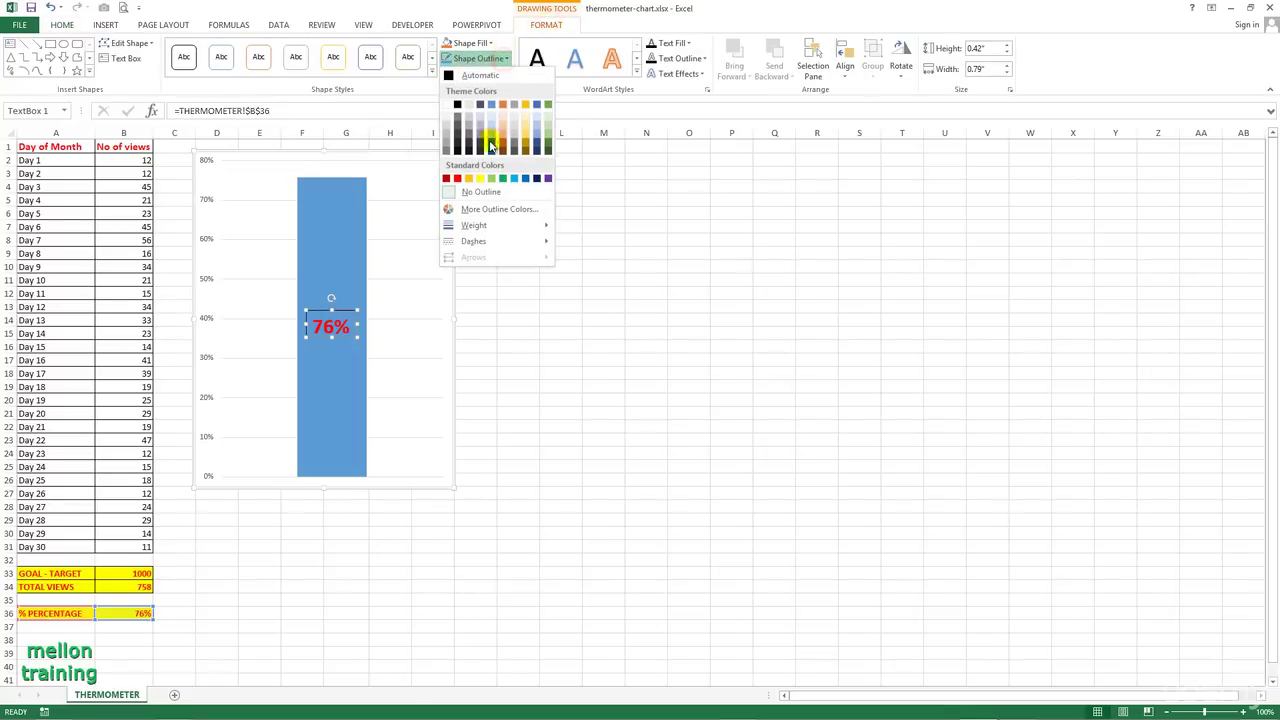
{"action": "left_click", "coordinate": [479, 193]}
{"action": "left_click", "coordinate": [519, 319]}
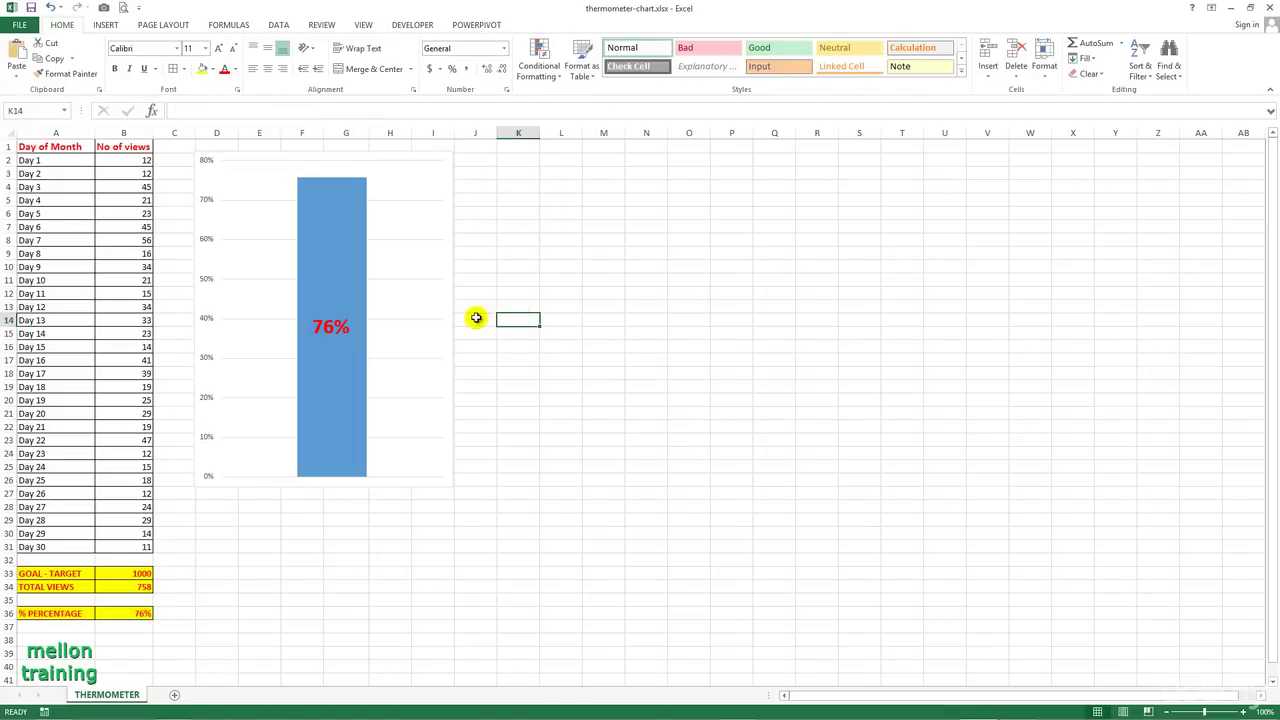
Set the vertical axis maximum bound to 1.0 (100%)
{"action": "left_click", "coordinate": [206, 321]}
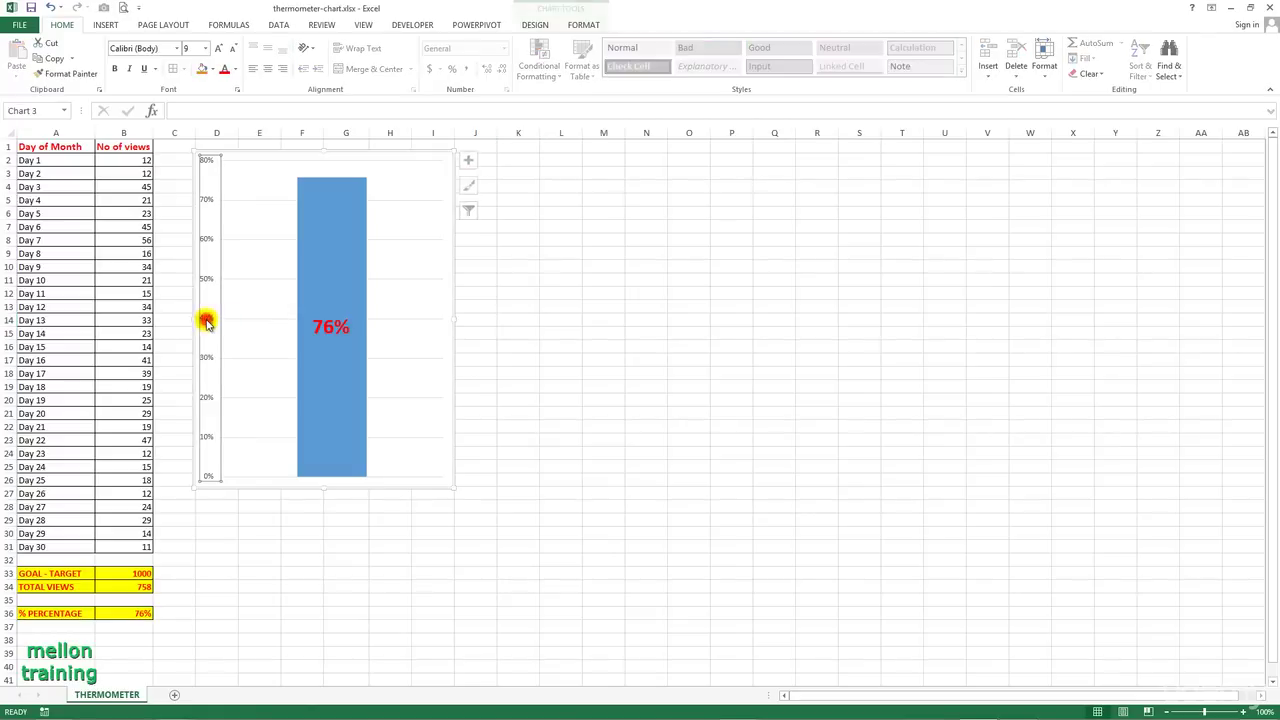
{"action": "double_click", "coordinate": [206, 321]}
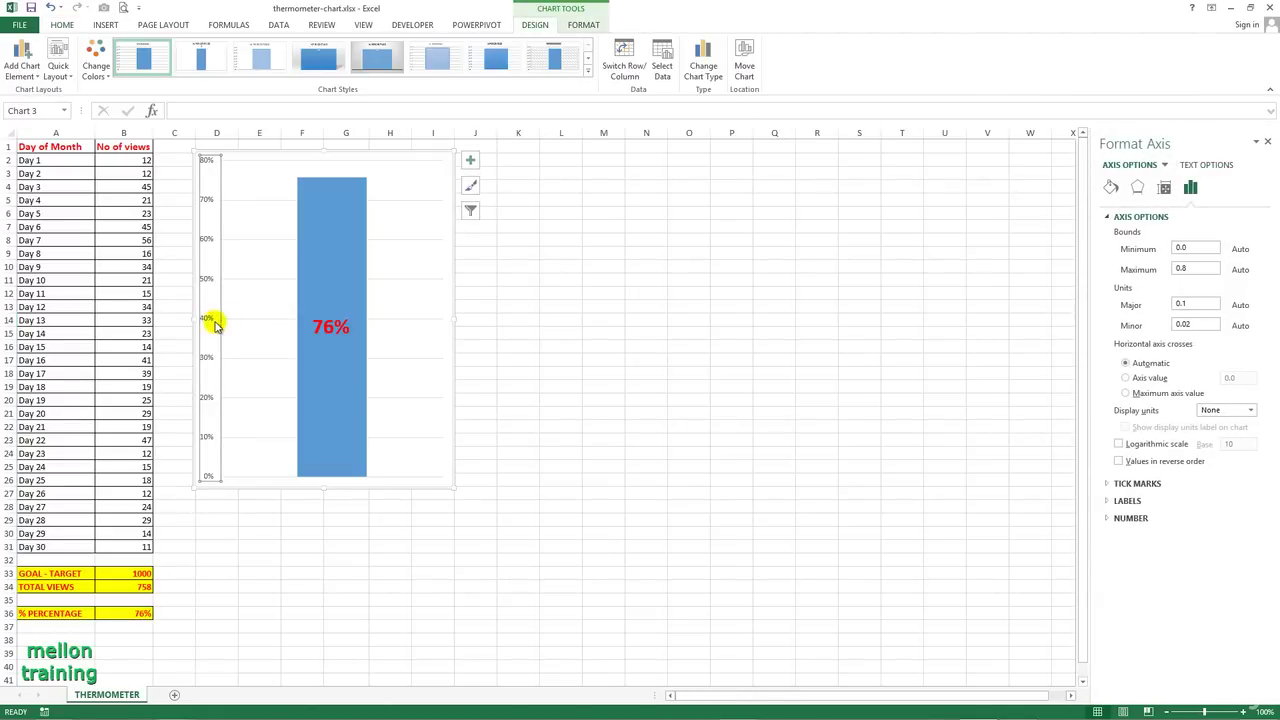
{"action": "double_click", "coordinate": [1190, 267]}
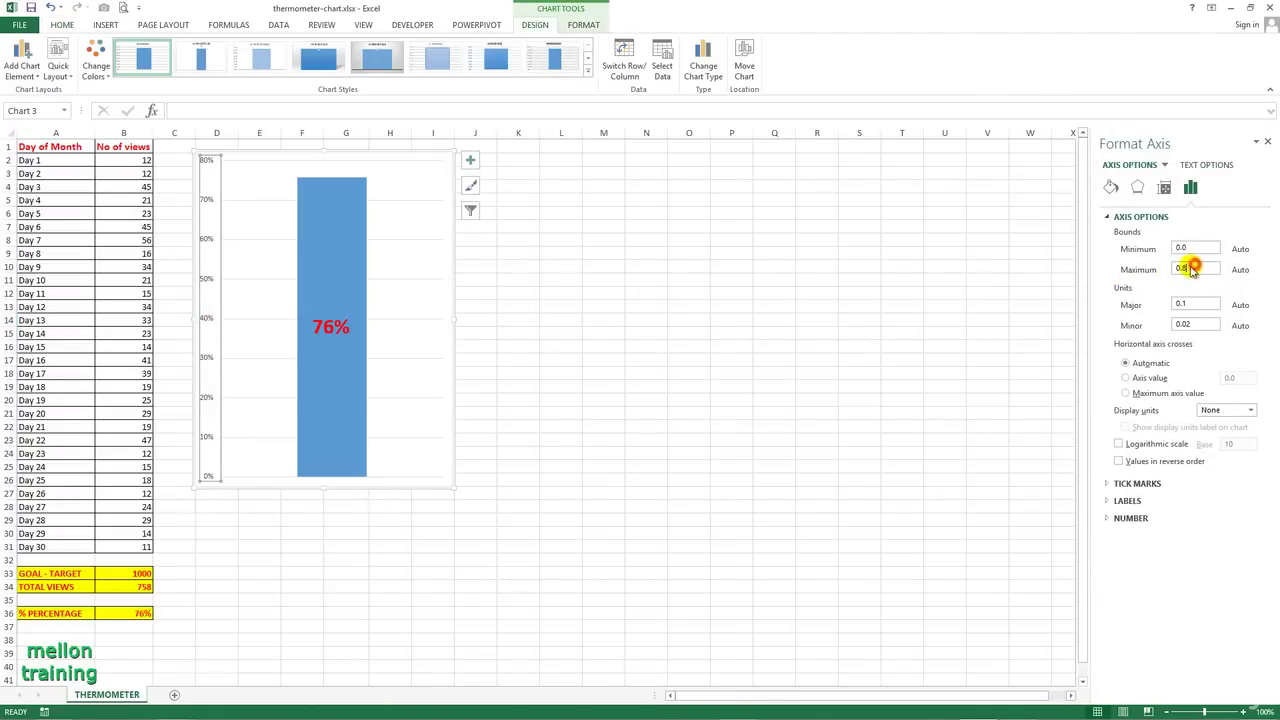
{"action": "type", "text": "1"}
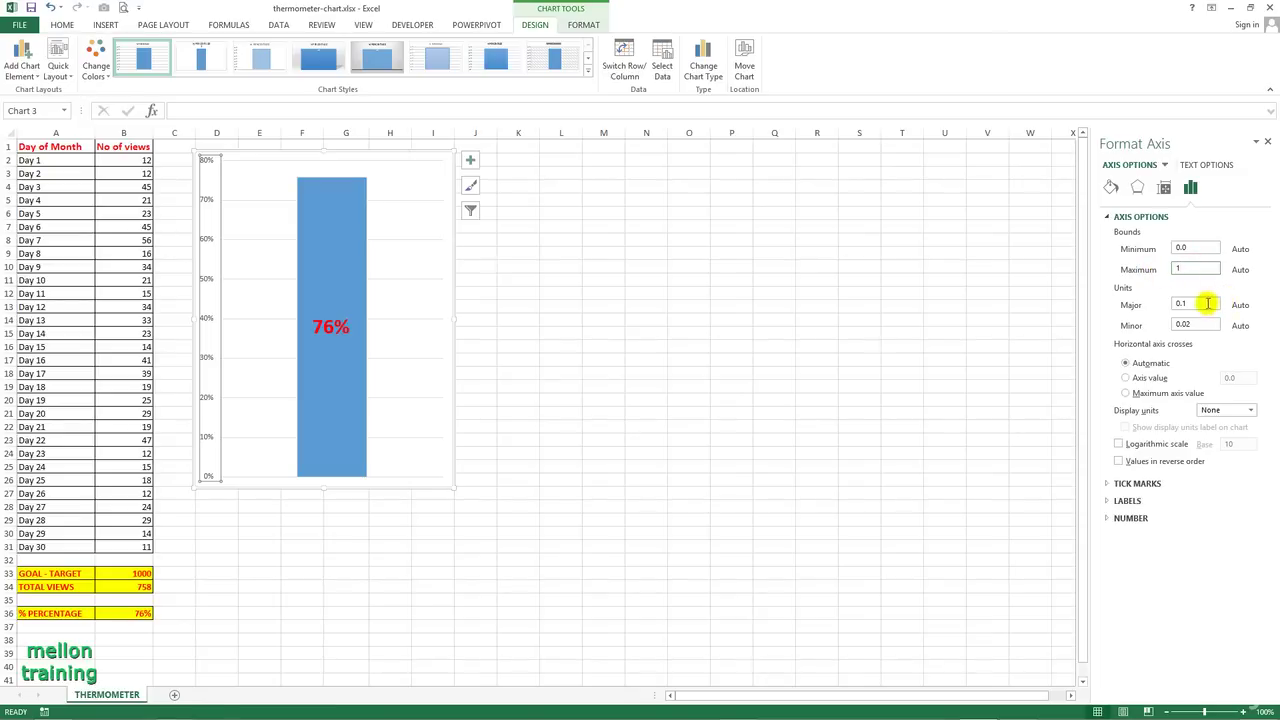
{"action": "left_click", "coordinate": [1206, 303]}
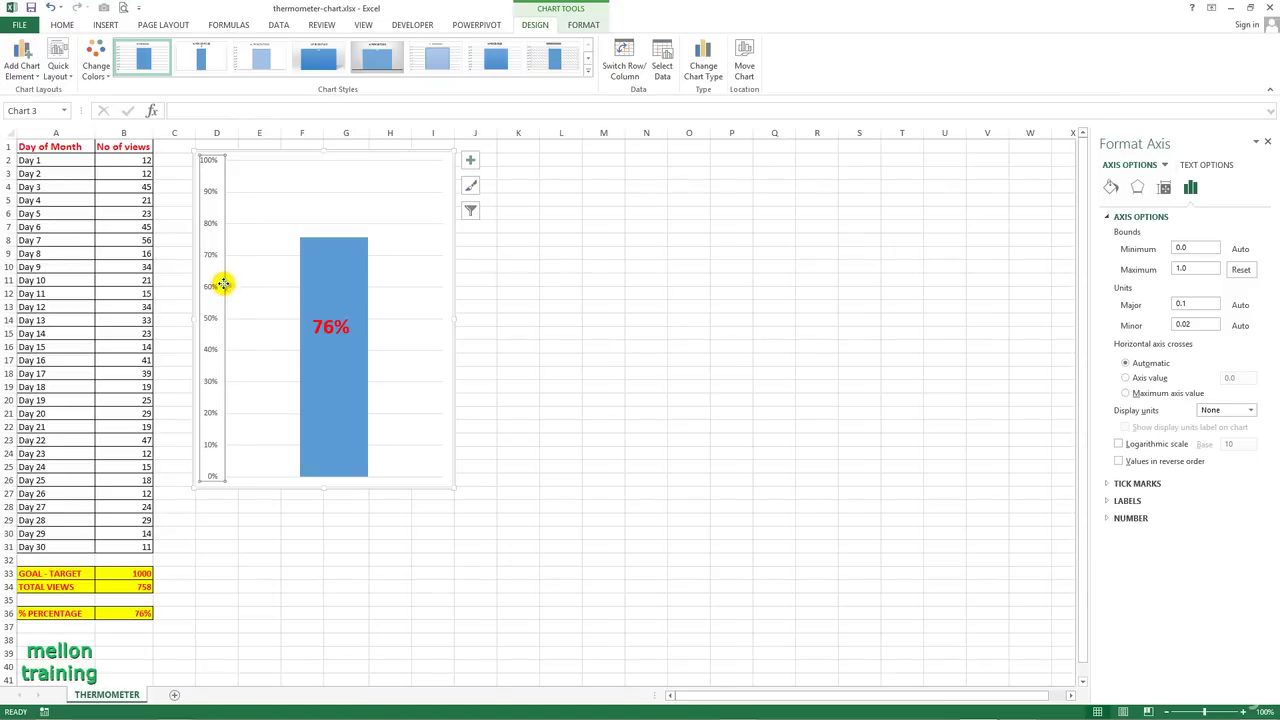
Delete the vertical axis and drag the chart narrower
{"action": "key", "text": "Delete"}
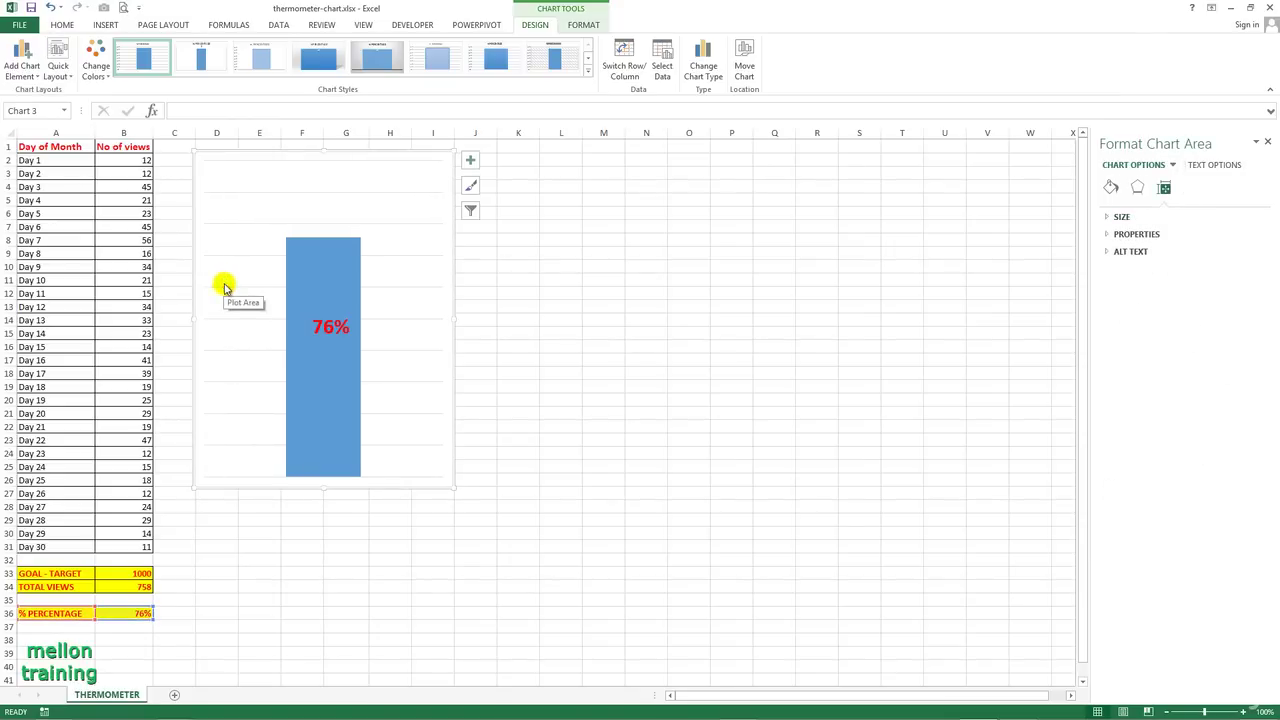
{"action": "left_click_drag", "start_coordinate": [446, 318], "coordinate": [387, 323]}
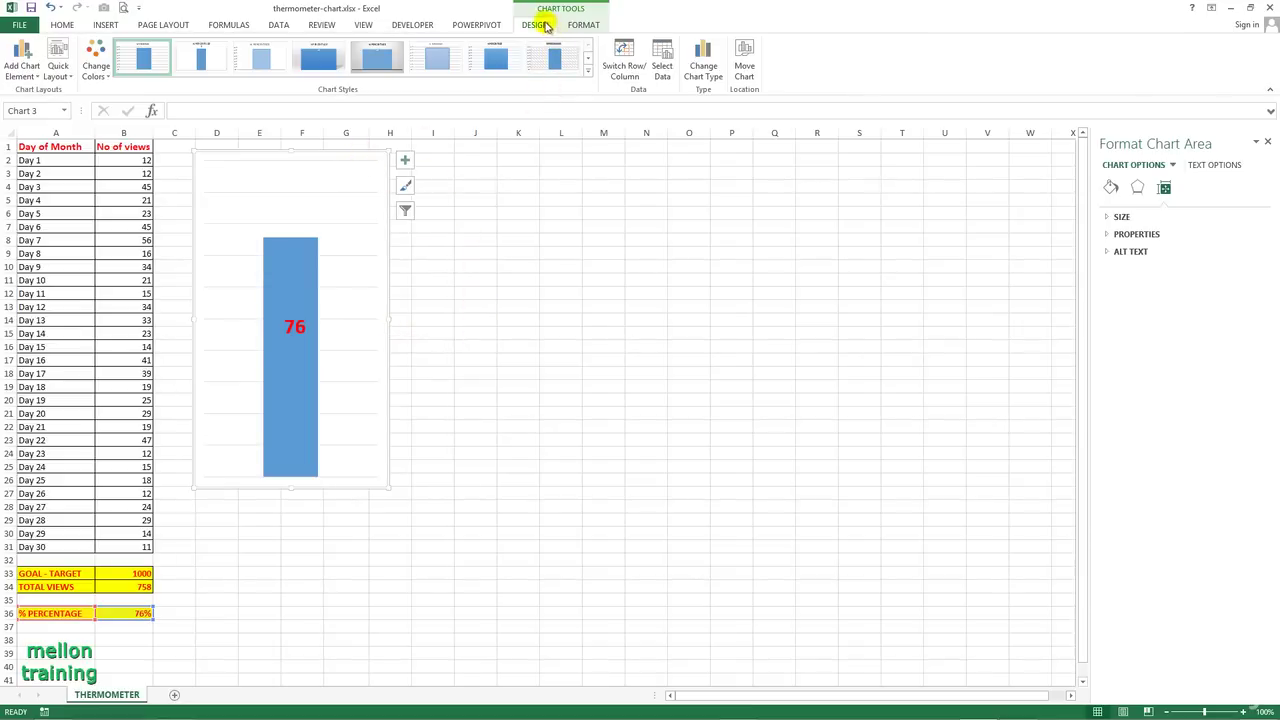
{"action": "left_click", "coordinate": [541, 26]}
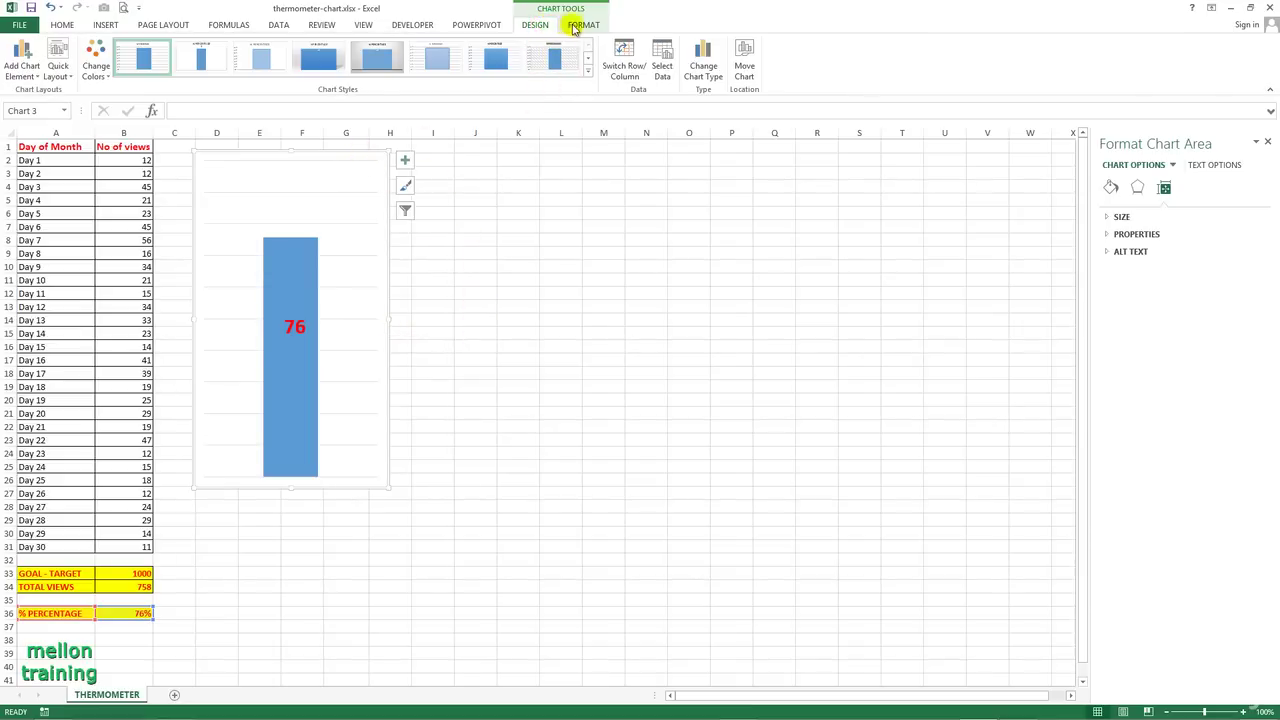
Give the chart area No Fill and No Outline
{"action": "left_click", "coordinate": [580, 25]}
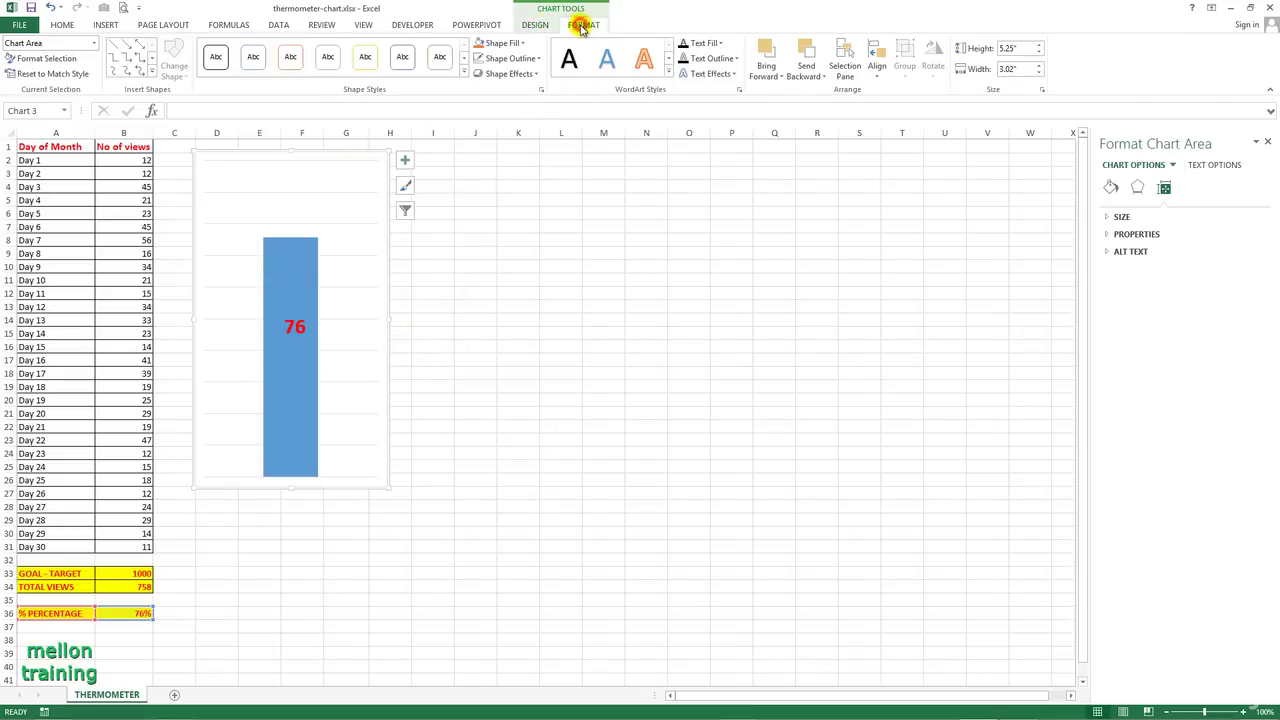
{"action": "left_click", "coordinate": [522, 44]}
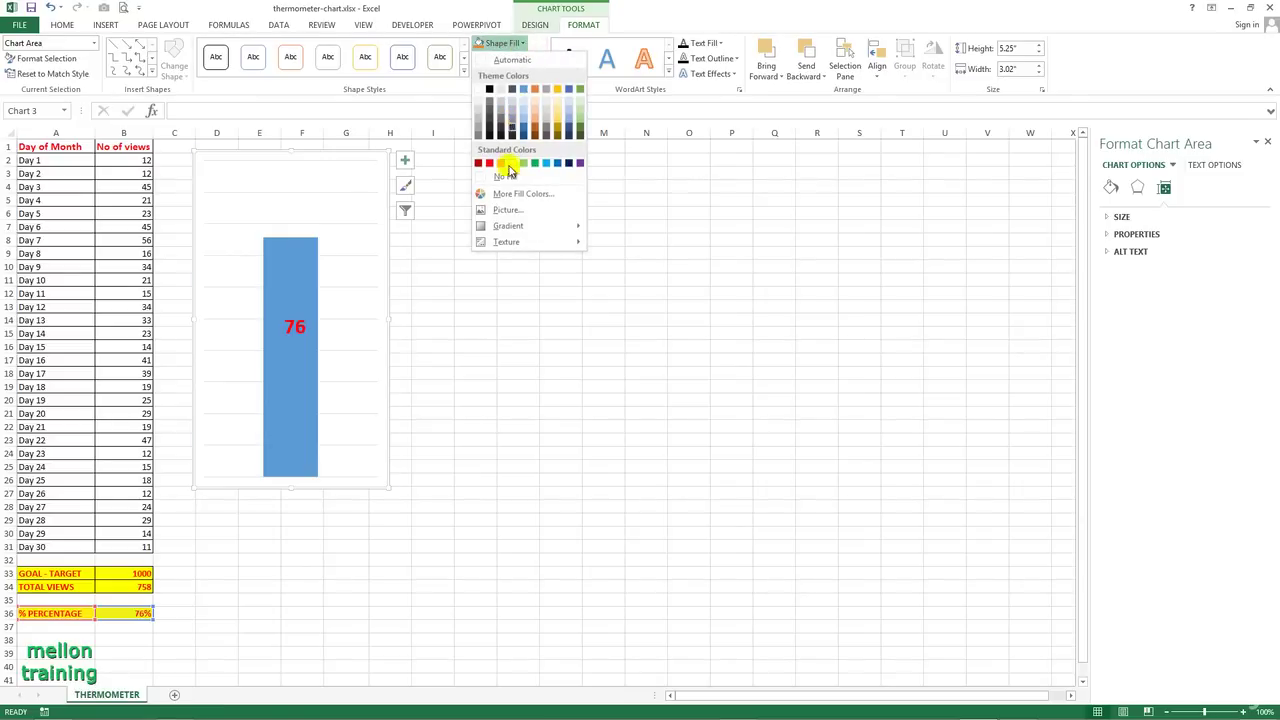
{"action": "left_click", "coordinate": [508, 178]}
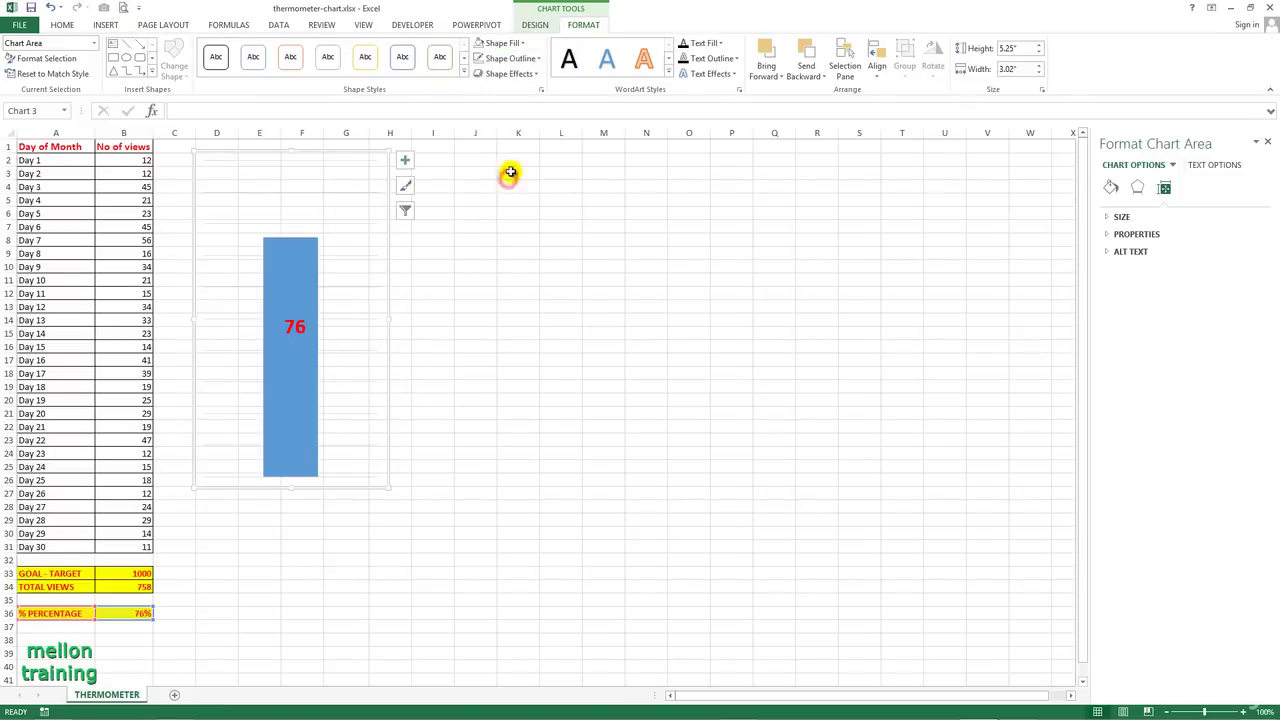
{"action": "left_click", "coordinate": [537, 59]}
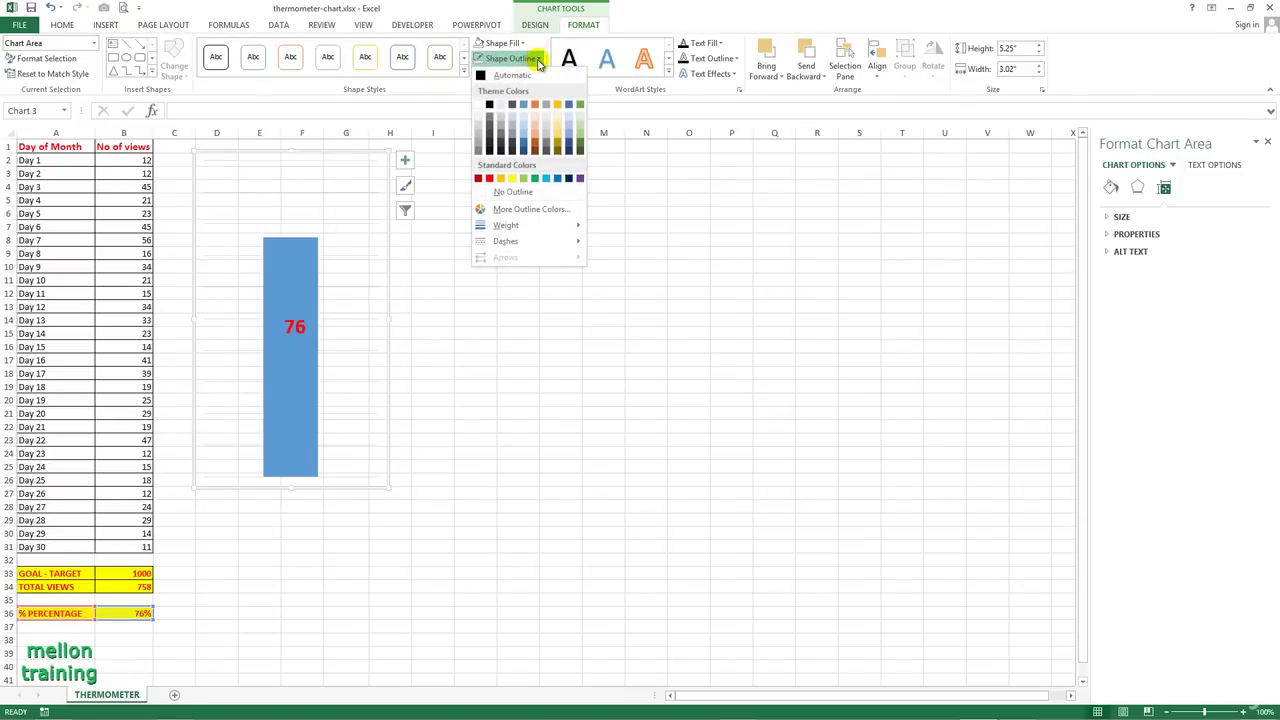
{"action": "left_click", "coordinate": [524, 192]}
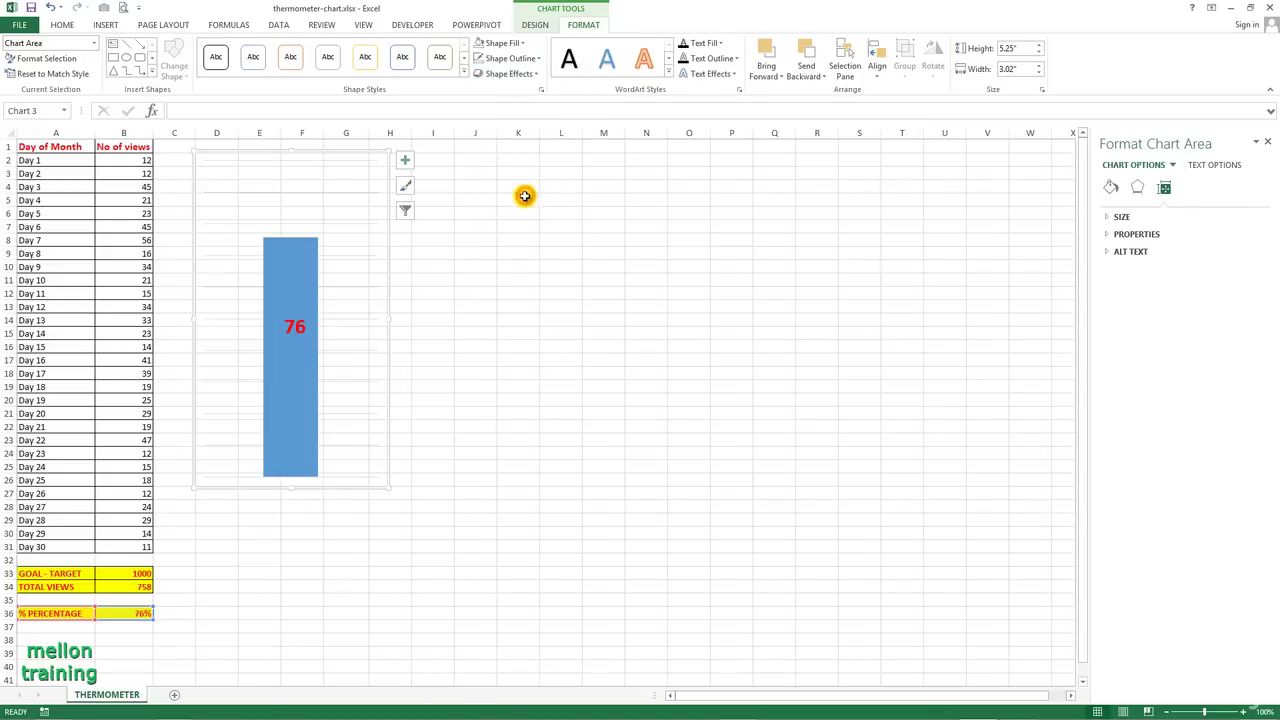
Delete the chart's major gridlines
{"action": "left_click", "coordinate": [345, 259]}
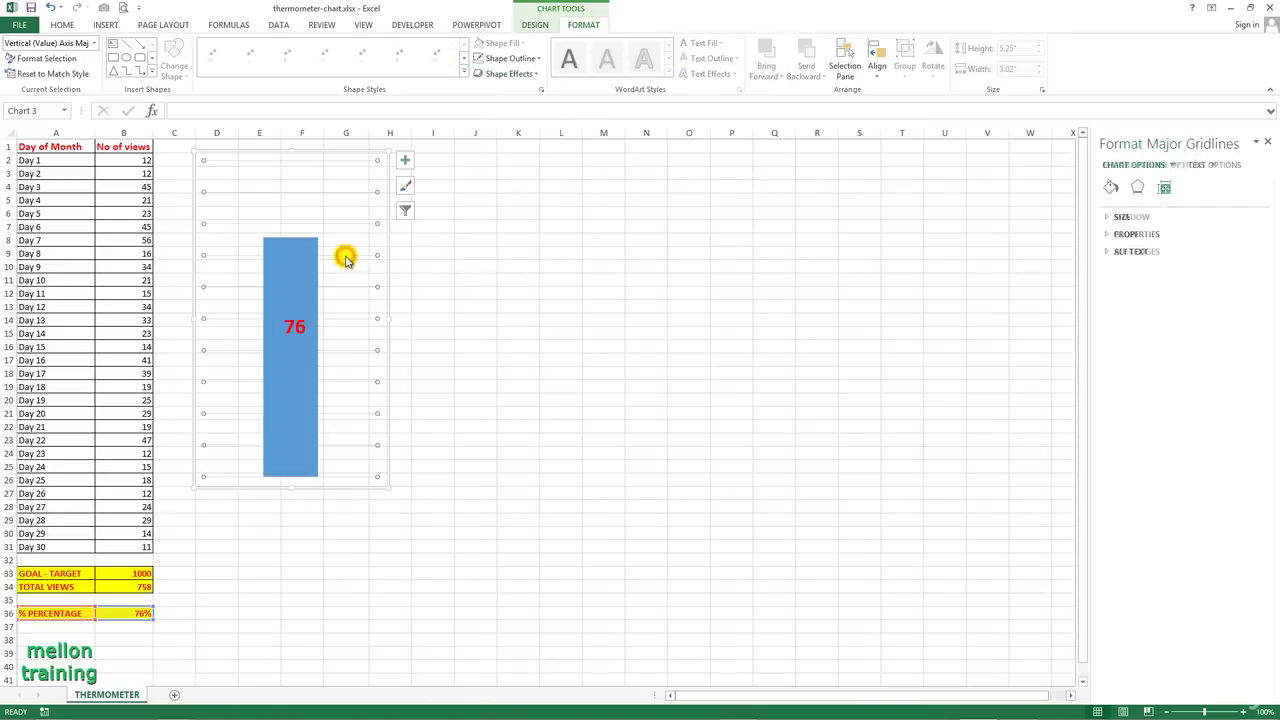
{"action": "key", "text": "Delete"}
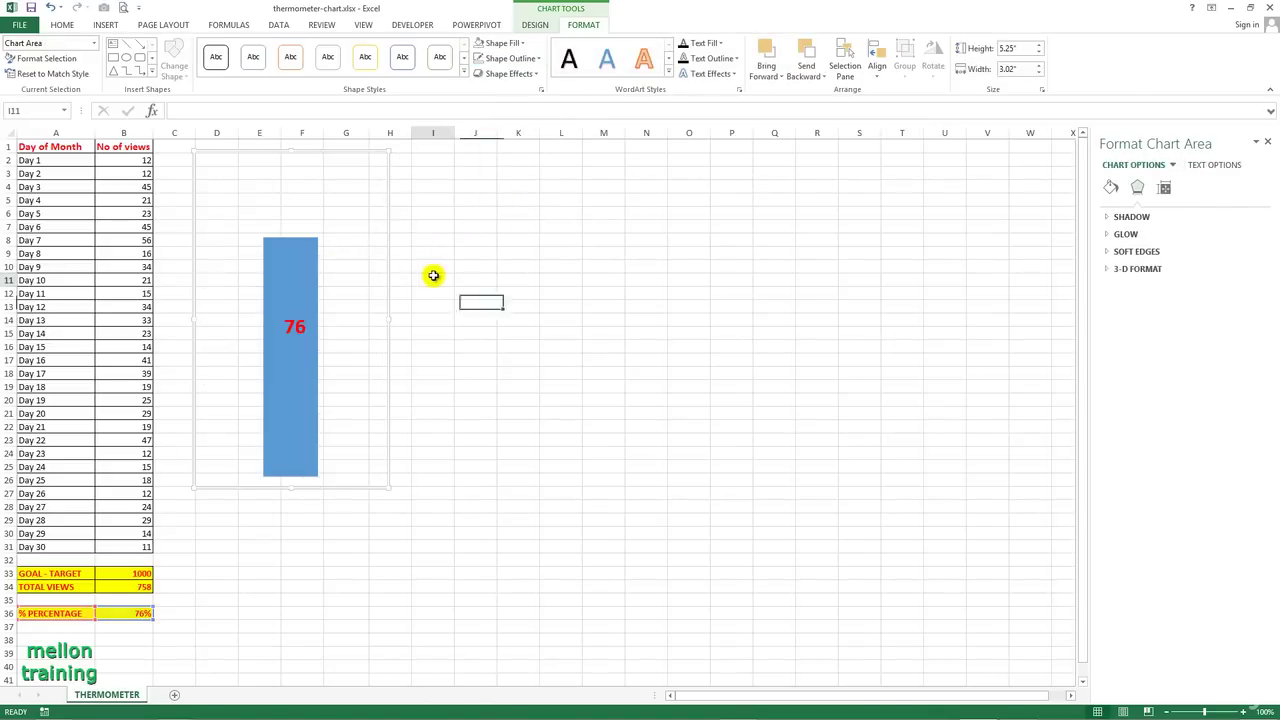
{"action": "left_click", "coordinate": [431, 280]}
{"action": "left_click", "coordinate": [425, 349]}
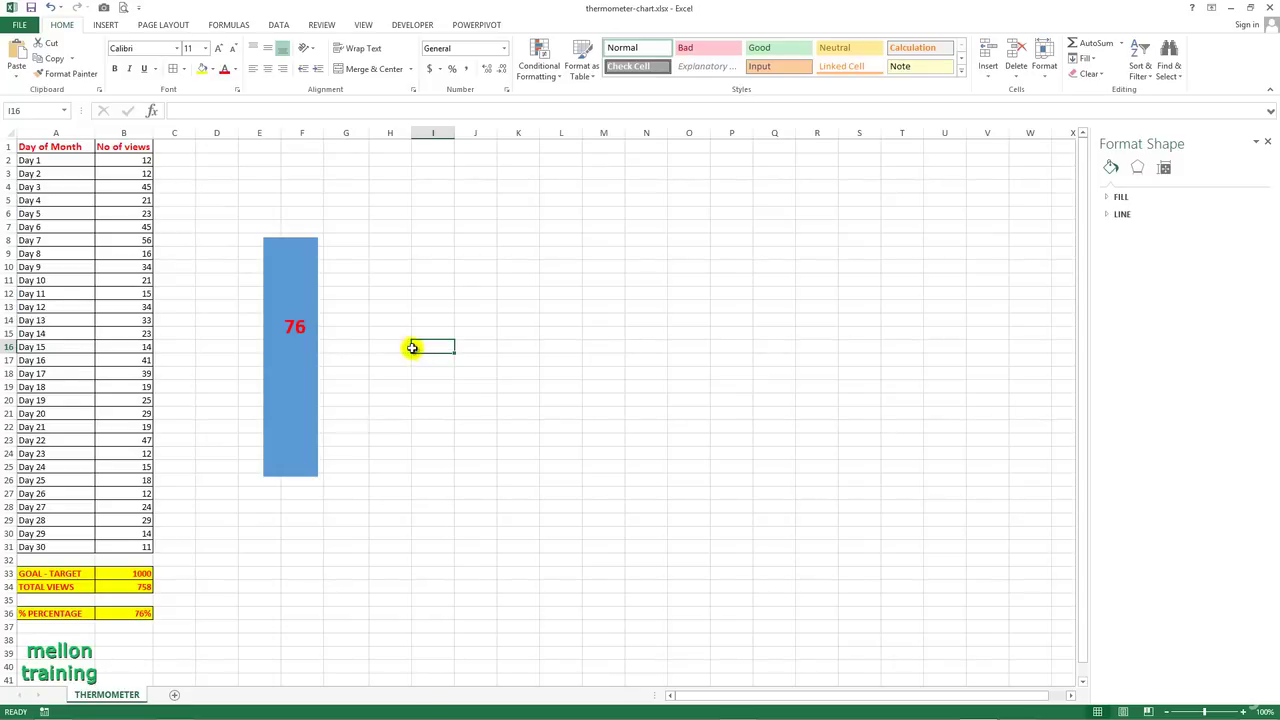
Apply a Bevel shape-effect preset to the blue 76 data series
{"action": "left_click", "coordinate": [310, 260]}
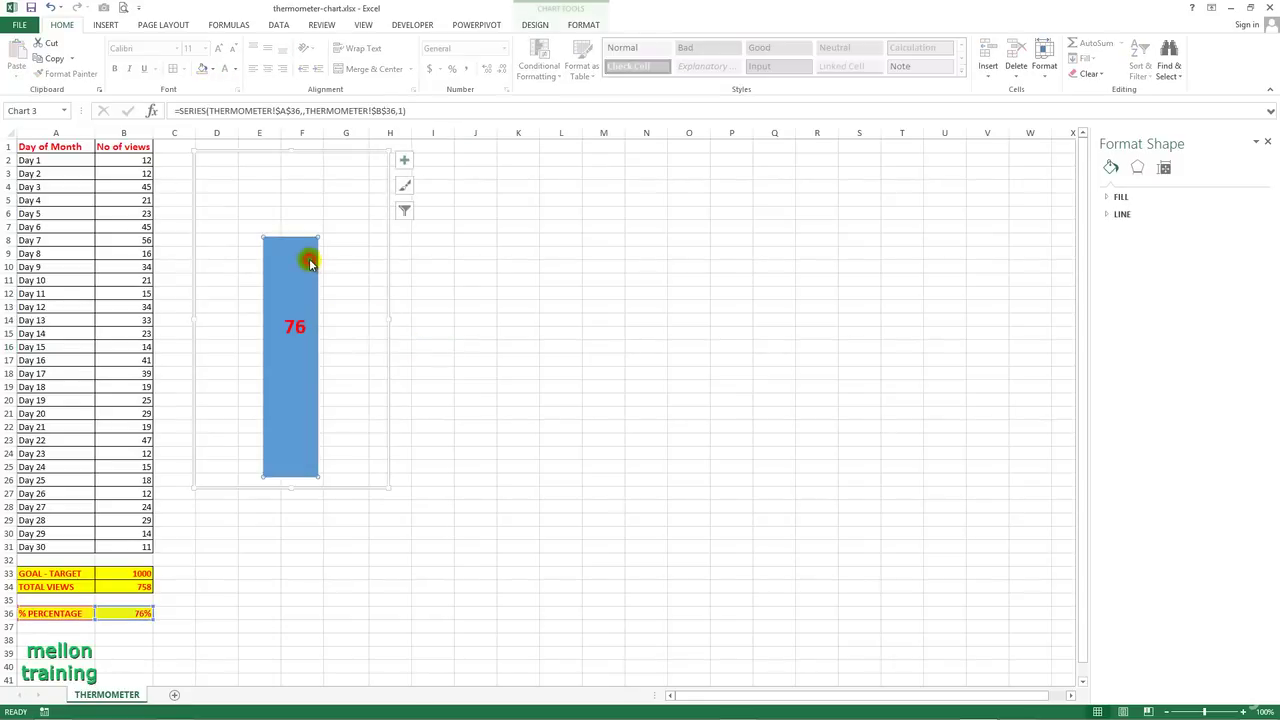
{"action": "left_click", "coordinate": [535, 25]}
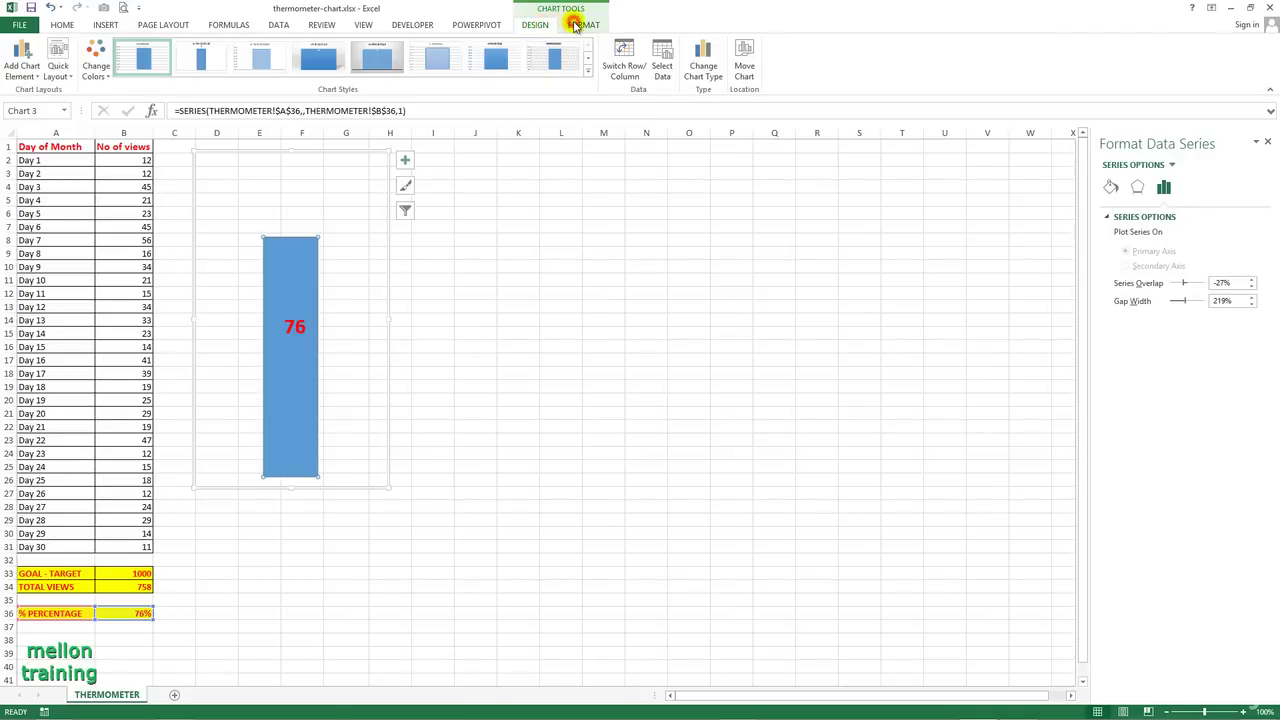
{"action": "left_click", "coordinate": [575, 24]}
{"action": "left_click", "coordinate": [534, 72]}
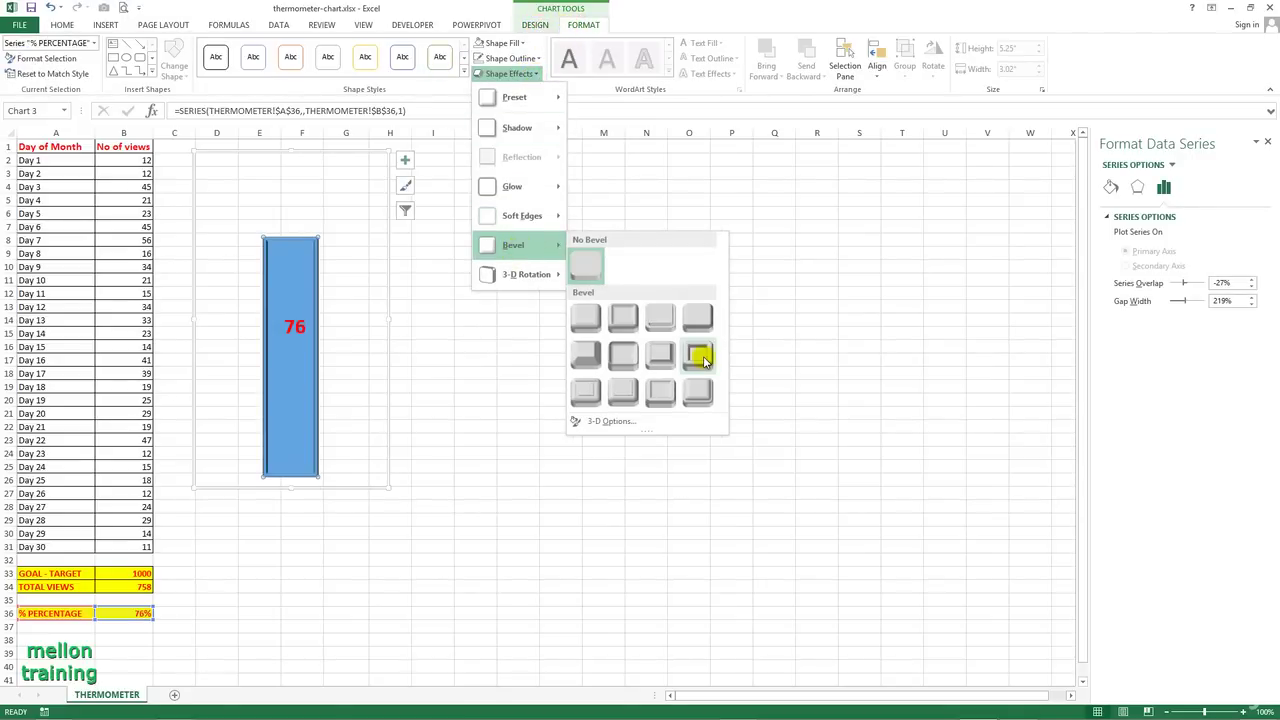
{"action": "left_click", "coordinate": [703, 358]}
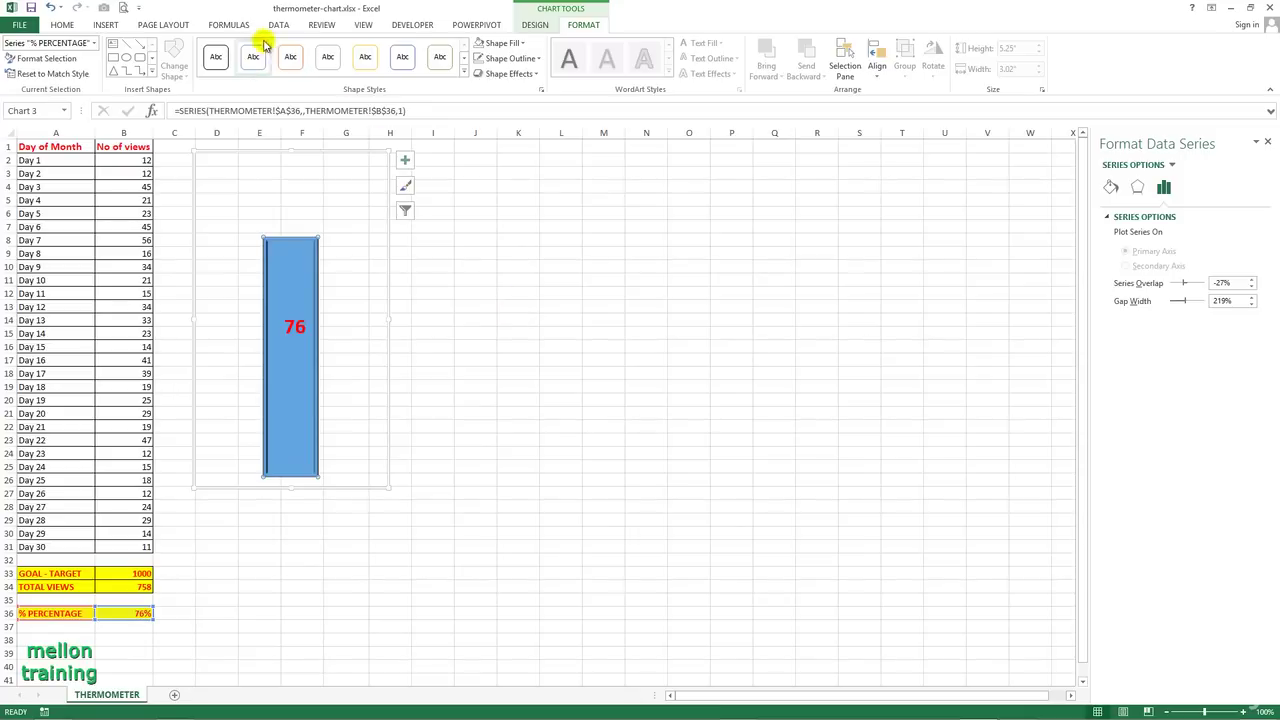
{"action": "left_click", "coordinate": [106, 25]}
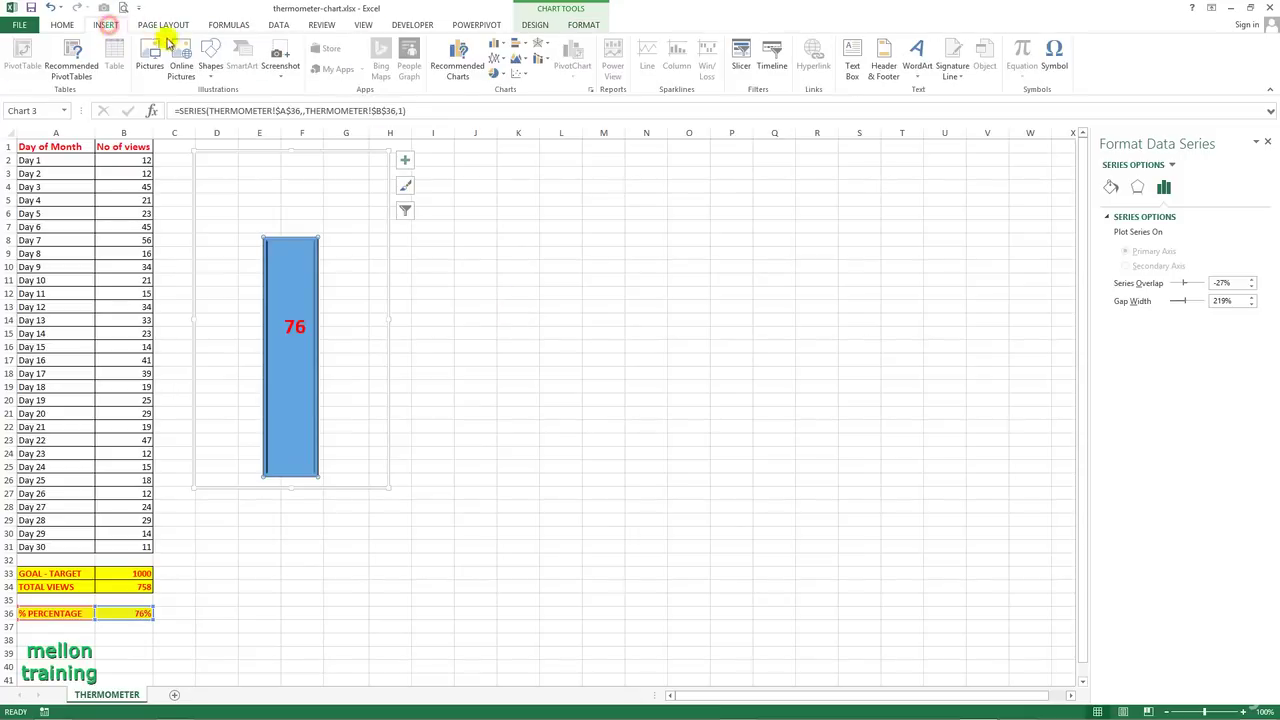
{"action": "key", "text": "Escape"}
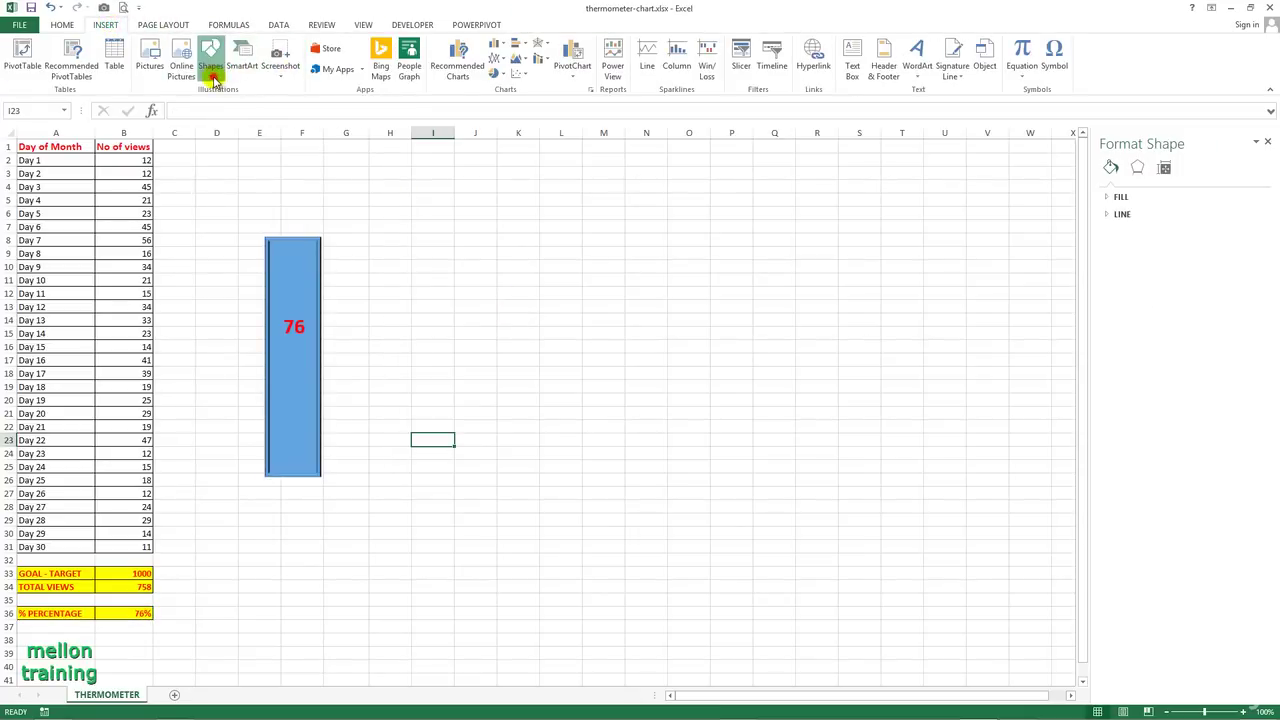
Draw a tall rounded rectangle over the chart and send it to the back
{"action": "left_click", "coordinate": [213, 80]}
{"action": "left_click", "coordinate": [271, 104]}
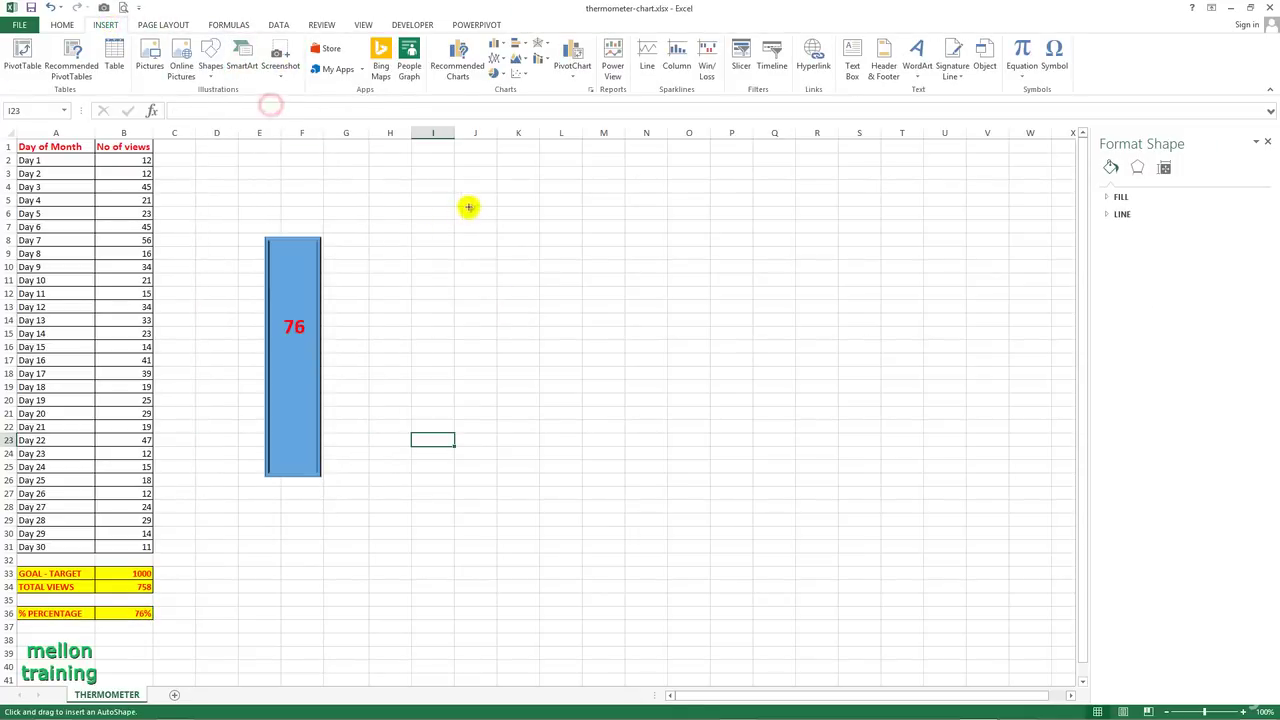
{"action": "mouse_move", "coordinate": [469, 200]}
{"action": "left_mouse_down"}
{"action": "mouse_move", "coordinate": [541, 524]}
{"action": "mouse_move", "coordinate": [305, 503]}
{"action": "mouse_move", "coordinate": [308, 480]}
{"action": "left_mouse_up"}
{"action": "right_click", "coordinate": [303, 453]}
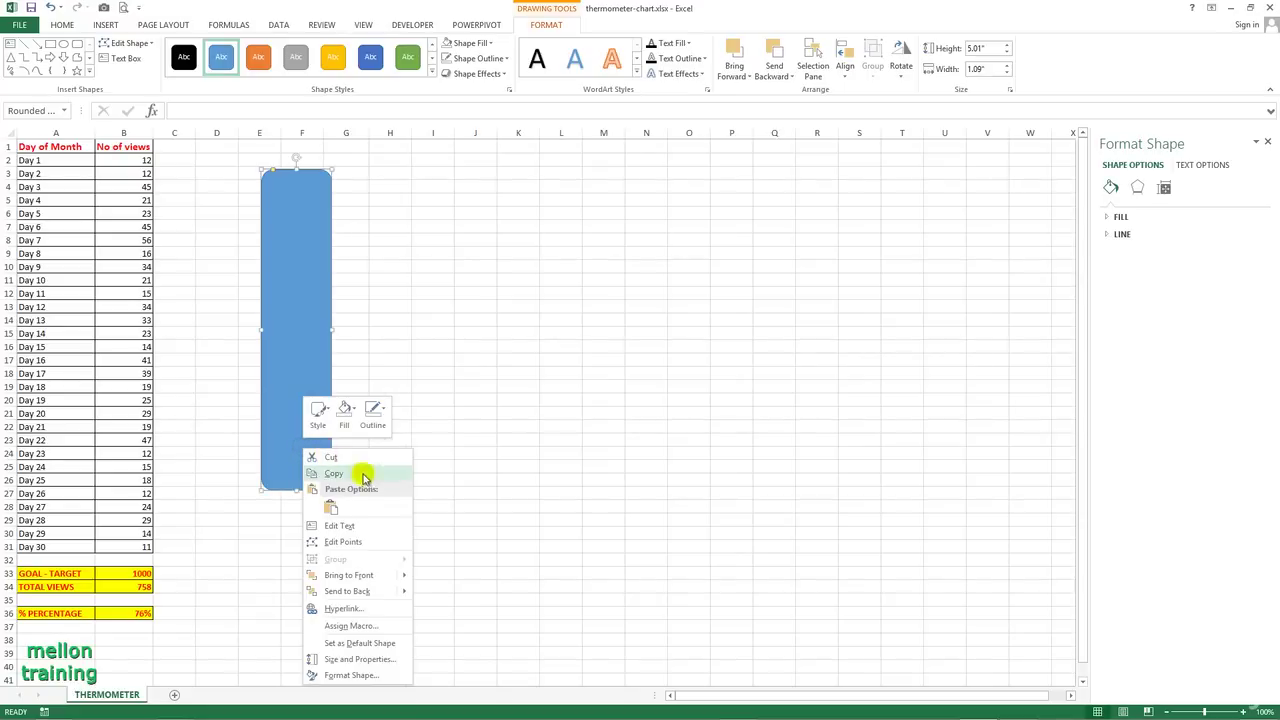
{"action": "mouse_move", "coordinate": [367, 591]}
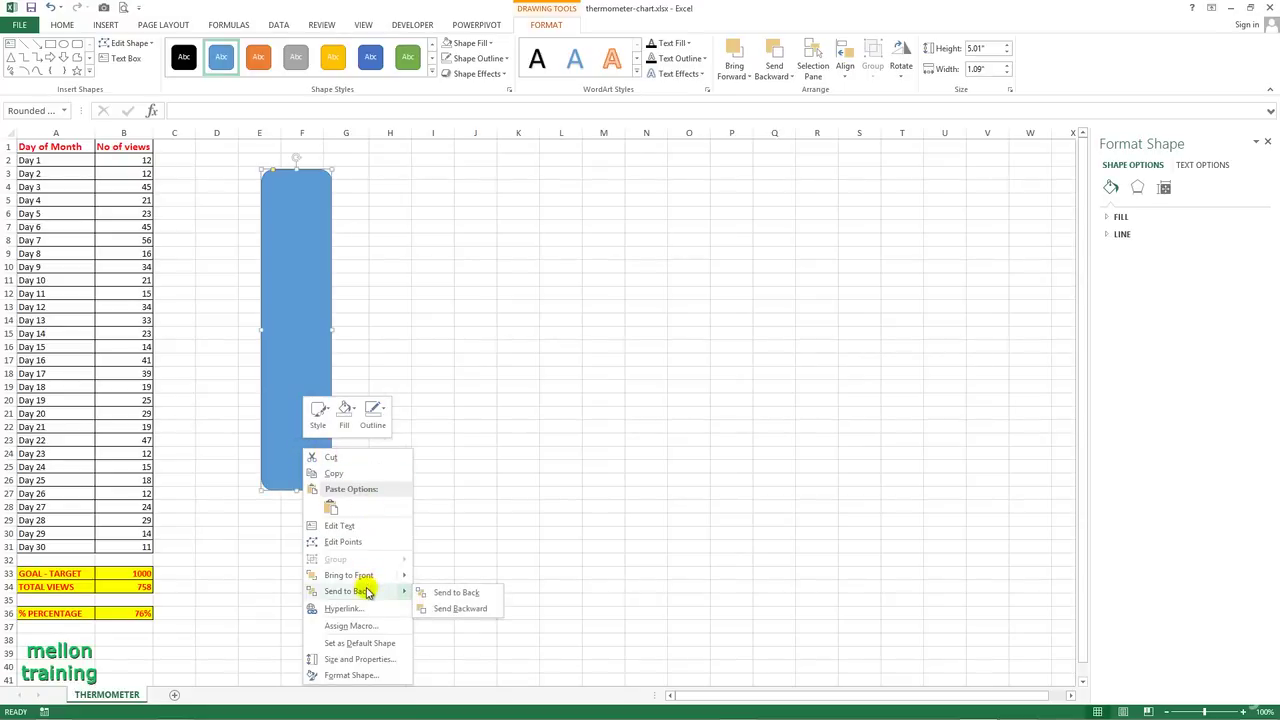
{"action": "left_click", "coordinate": [440, 591]}
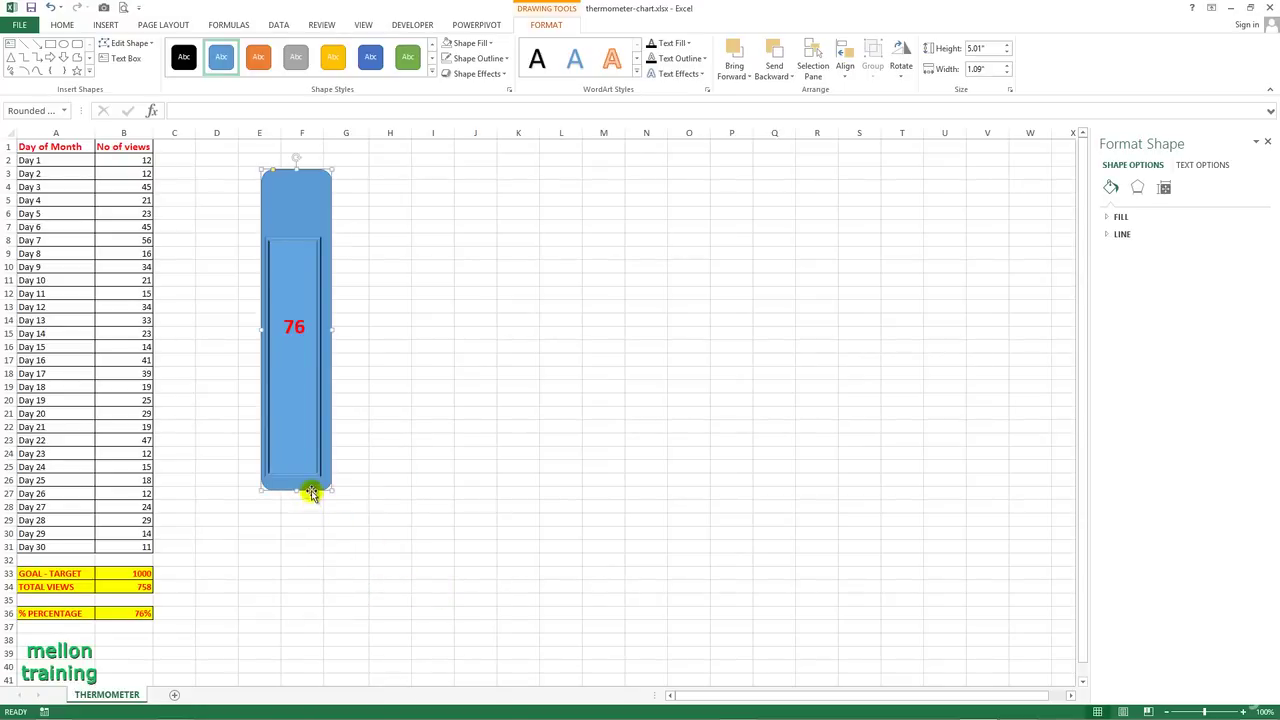
Centre the rounded rectangle behind the bar and apply the dark blue shape style
{"action": "left_click_drag", "start_coordinate": [311, 492], "coordinate": [307, 489]}
{"action": "left_click", "coordinate": [300, 298]}
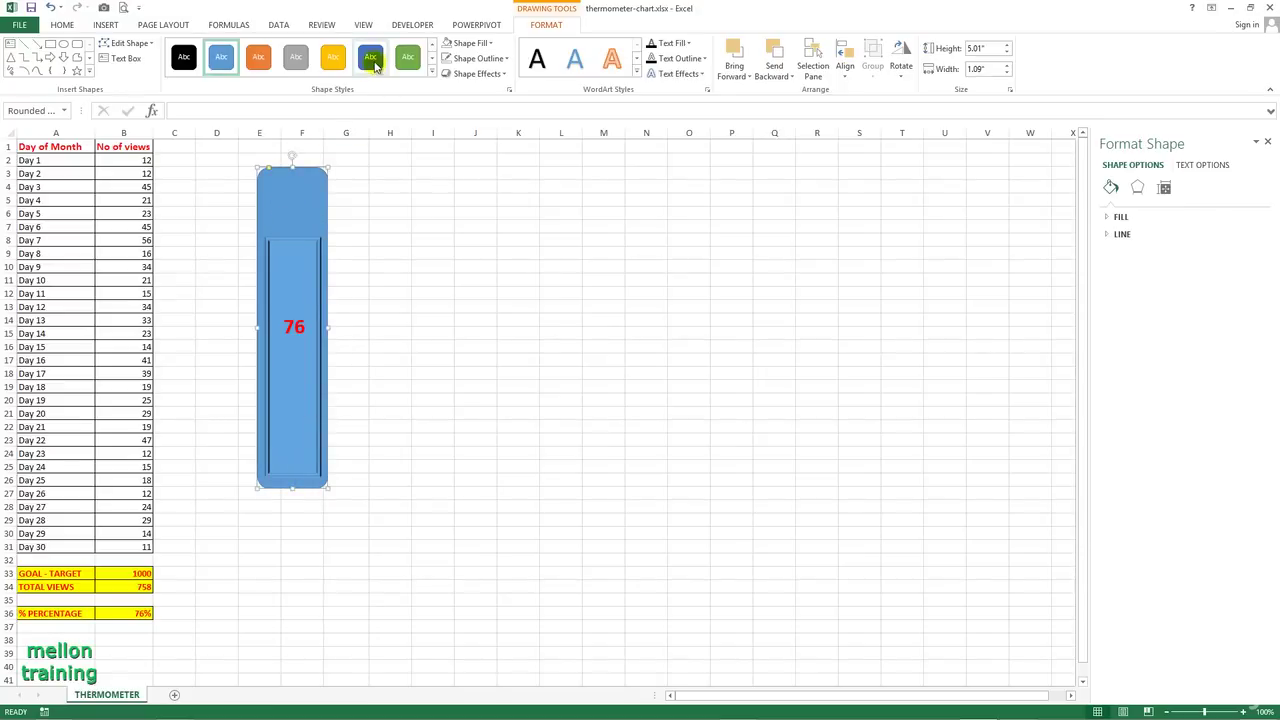
{"action": "left_click", "coordinate": [373, 62]}
{"action": "left_click", "coordinate": [501, 277]}
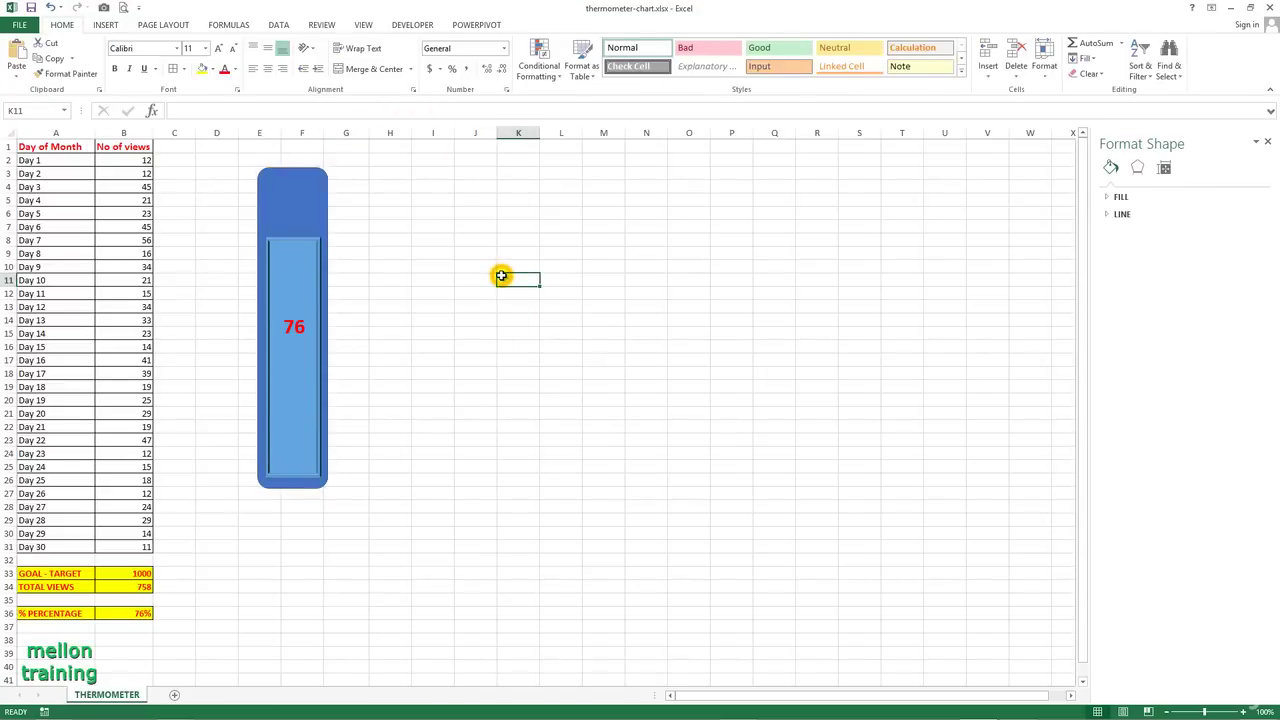
Draw an oval under the tube's base and apply the dark blue shape style
{"action": "left_click", "coordinate": [106, 24]}
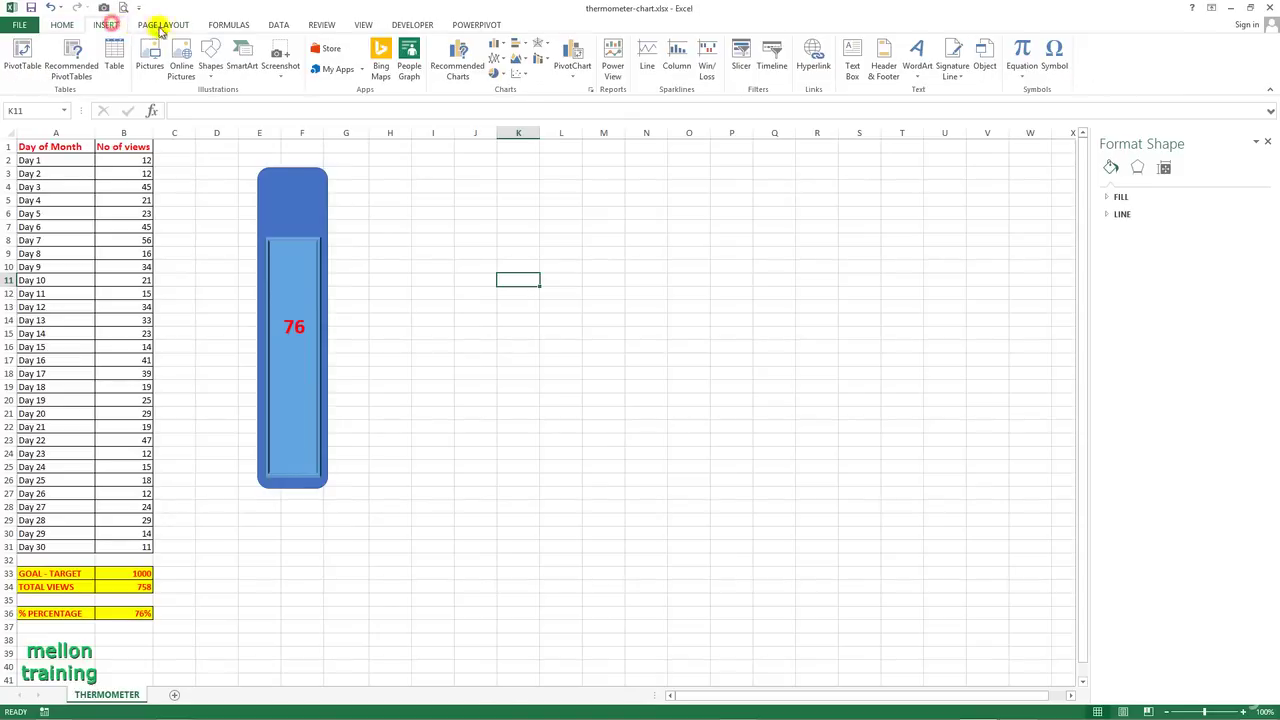
{"action": "left_click", "coordinate": [210, 60]}
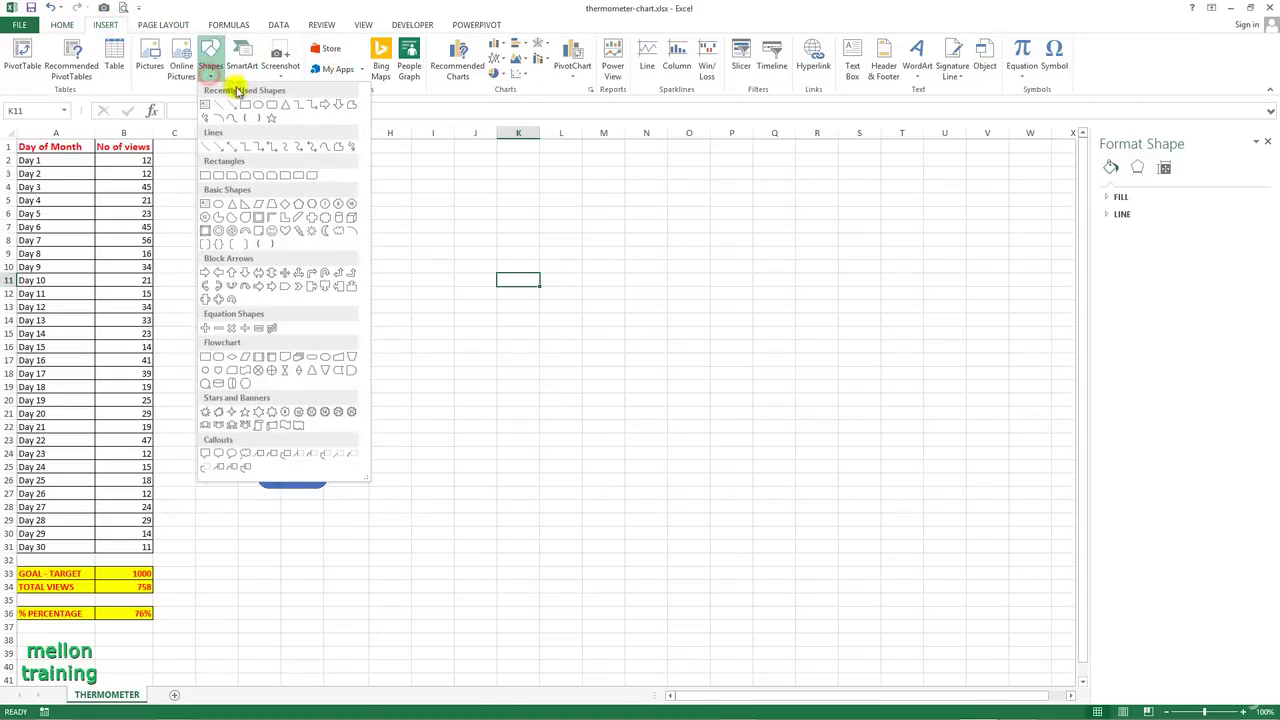
{"action": "left_click", "coordinate": [258, 108]}
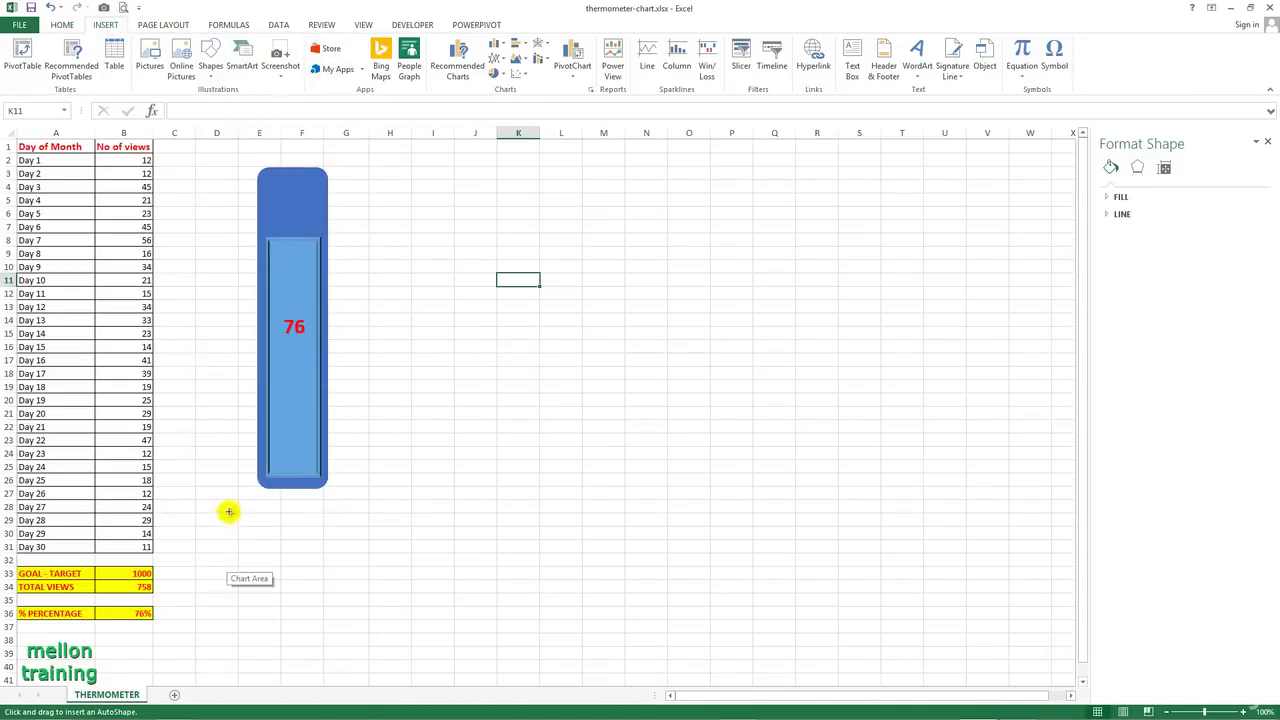
{"action": "mouse_move", "coordinate": [231, 511]}
{"action": "left_mouse_down"}
{"action": "mouse_move", "coordinate": [350, 601]}
{"action": "mouse_move", "coordinate": [314, 566]}
{"action": "left_mouse_up"}
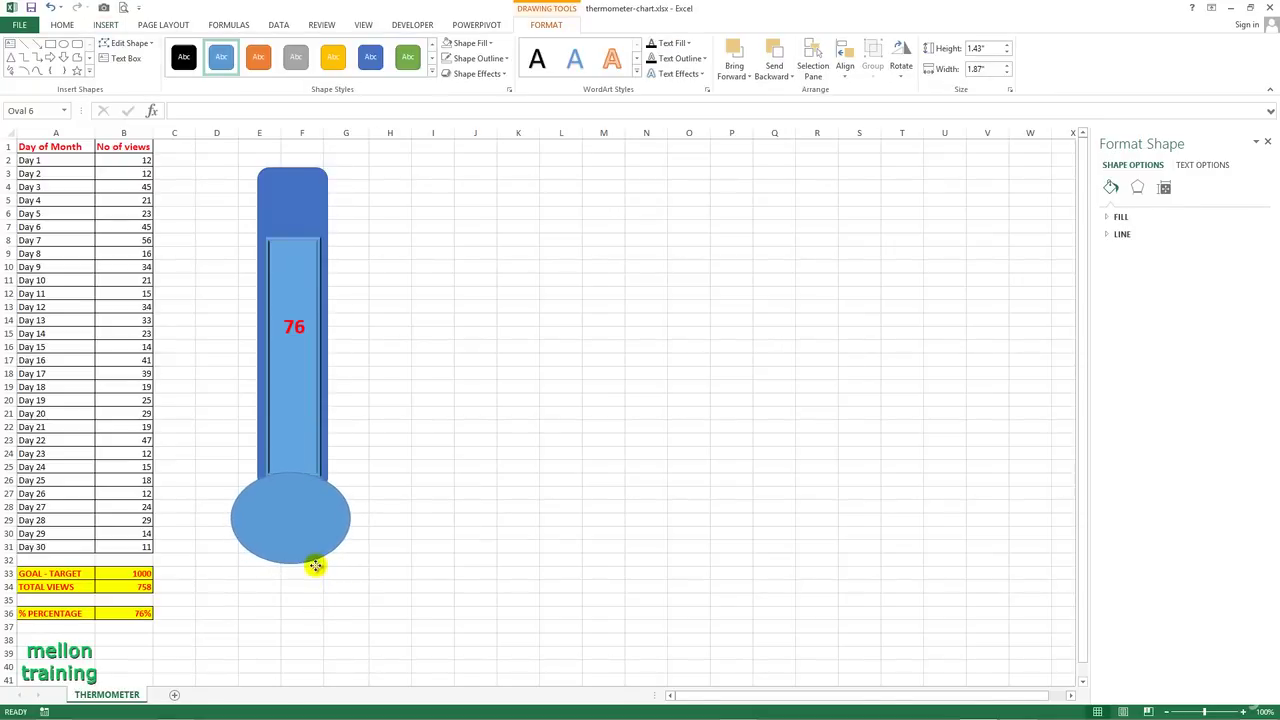
{"action": "left_click_drag", "start_coordinate": [314, 567], "coordinate": [316, 566]}
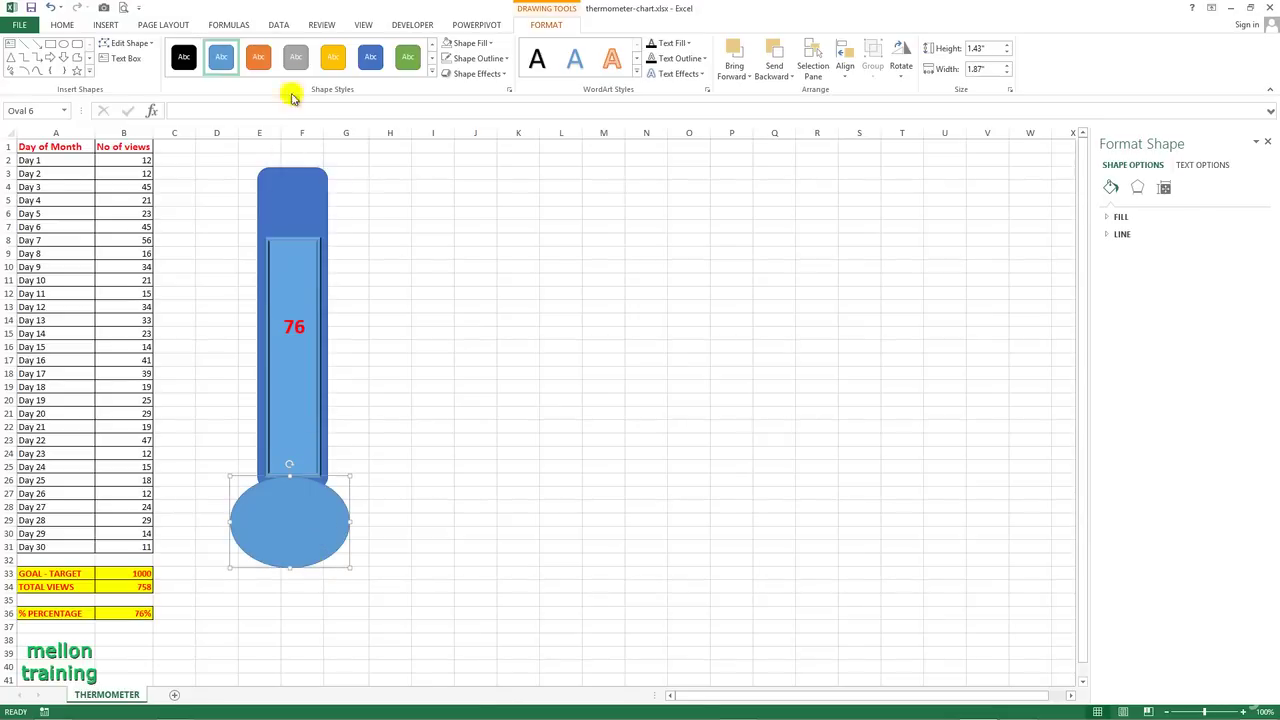
{"action": "left_click", "coordinate": [370, 57]}
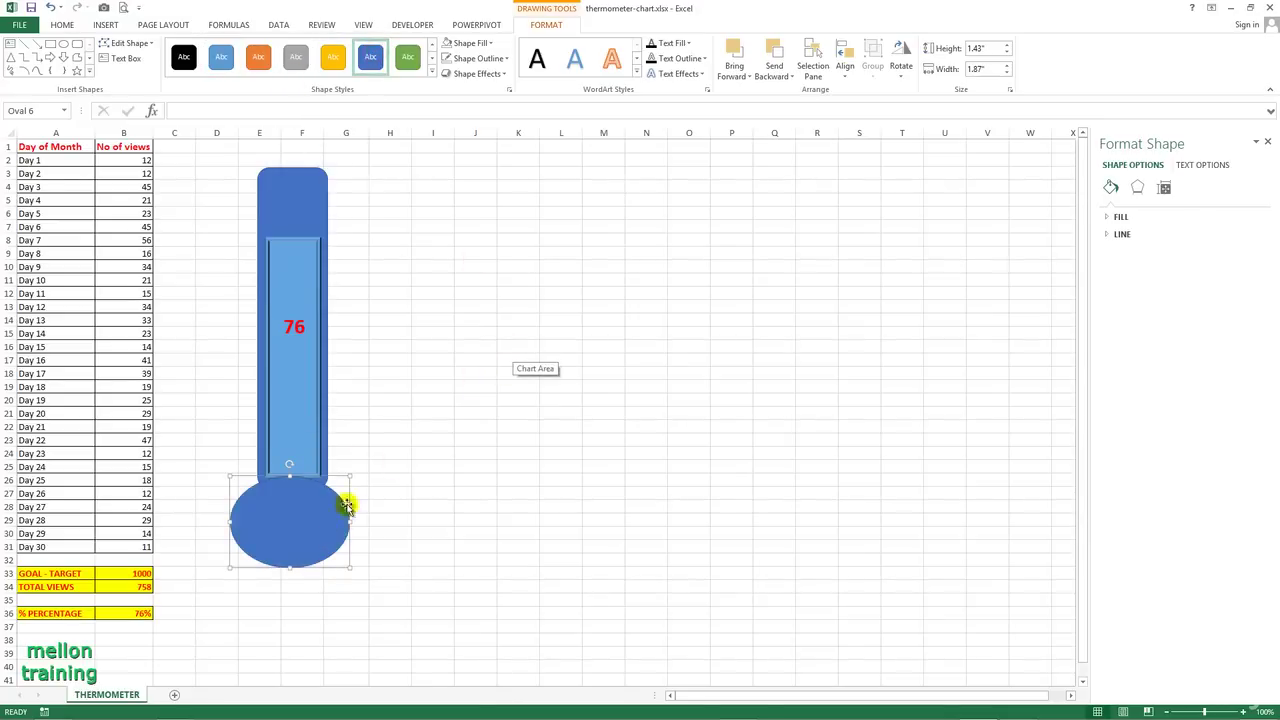
{"action": "key", "text": "Escape"}
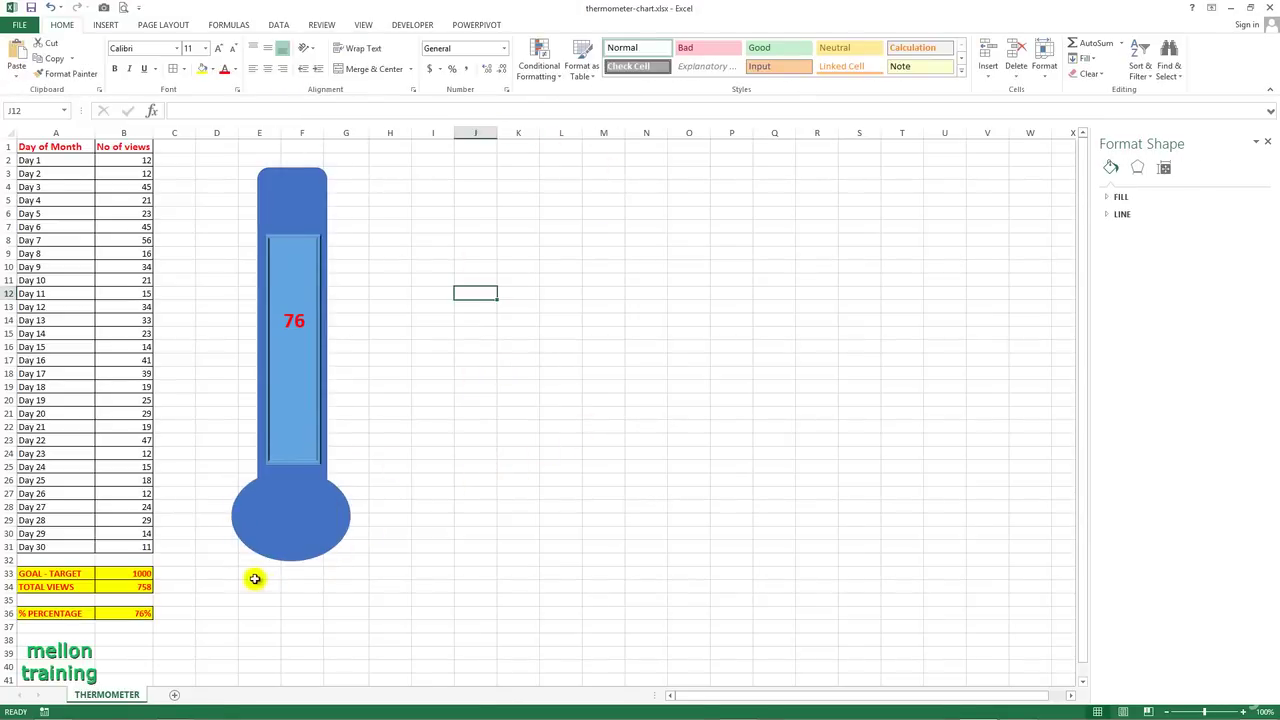